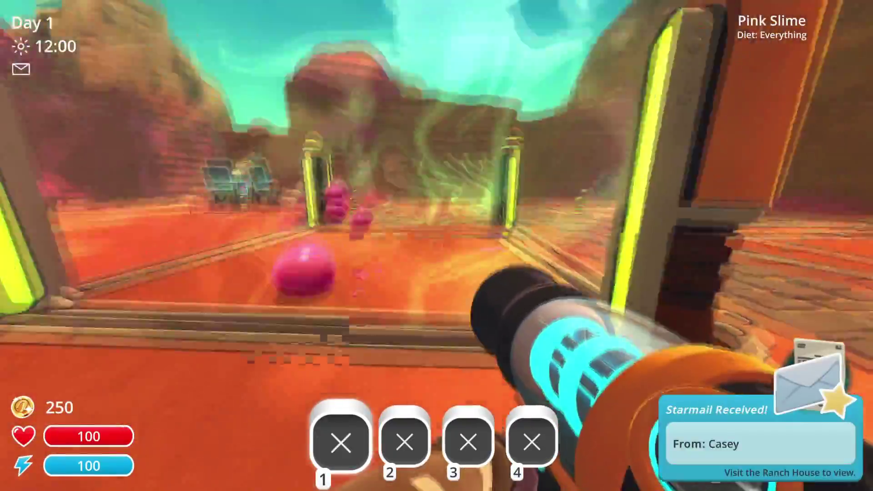
key("a")
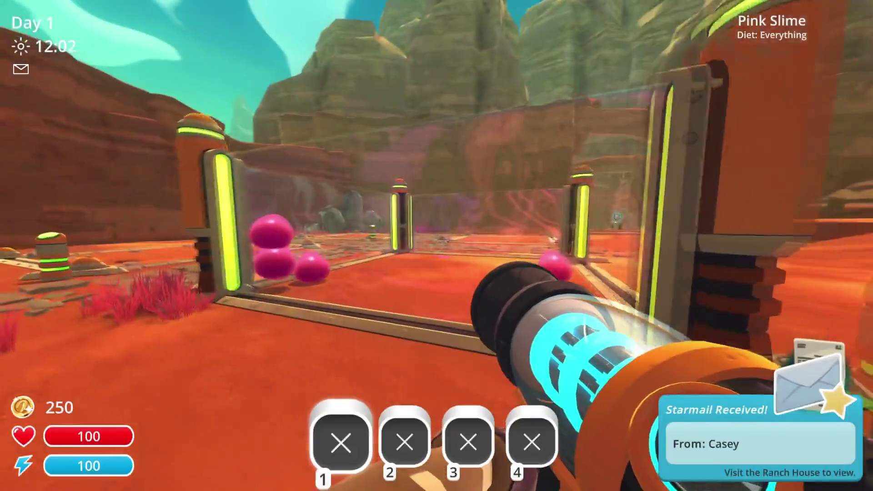
key("w")
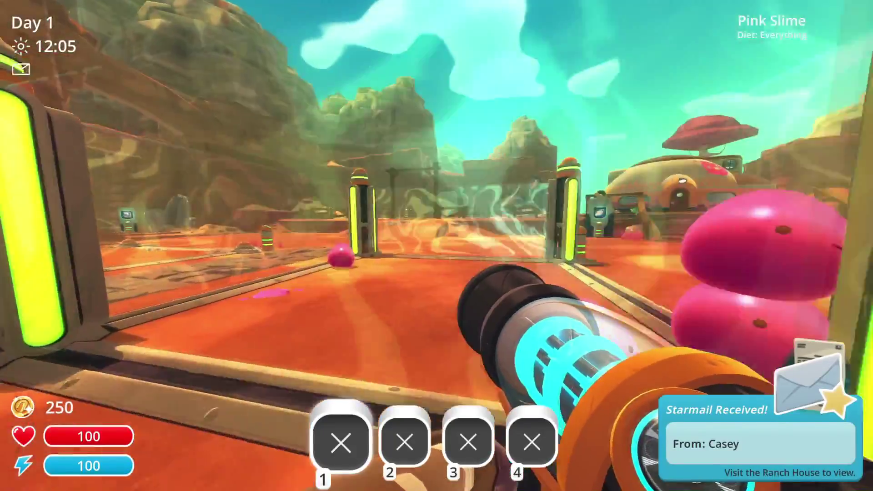
right_click(436, 245)
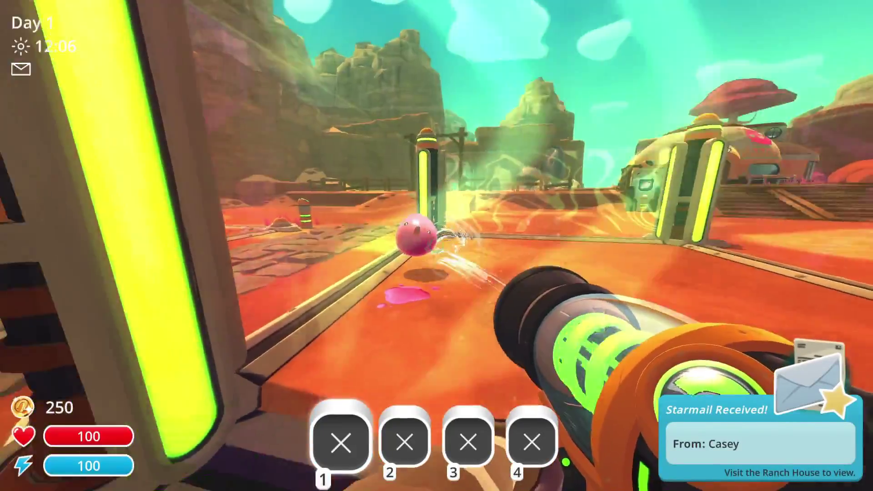
key("s")
right_click(436, 246)
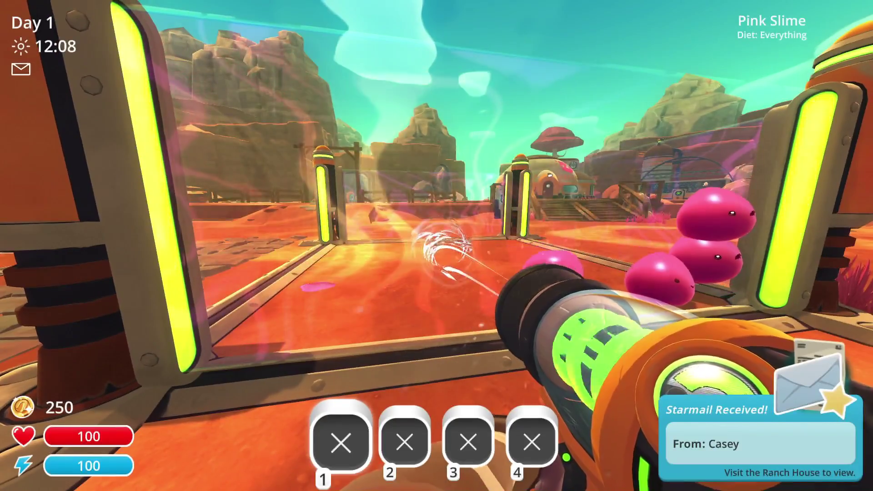
key("s")
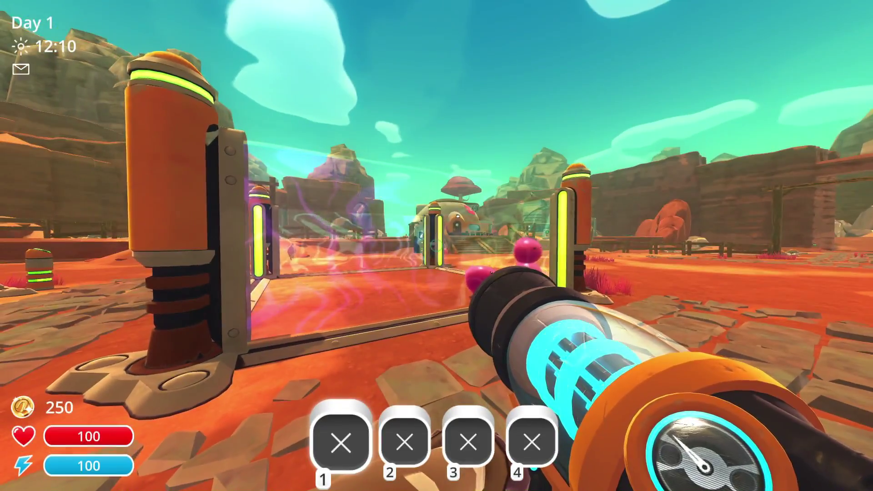
key("w")
right_click(437, 246)
key("w")
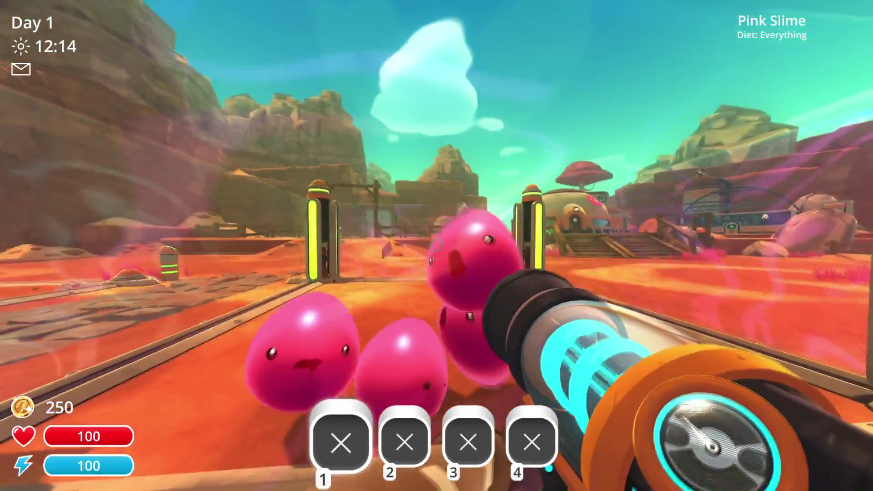
key("s")
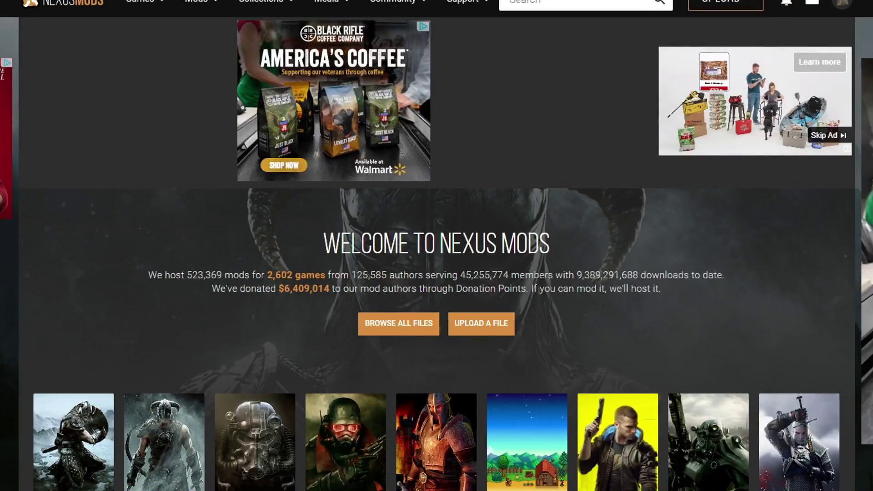
On the Nexus Mods website, open the full list of all supported games
scroll(273, 257, "down", 5)
scroll(302, 229, "down", 5)
scroll(308, 243, "up", 5)
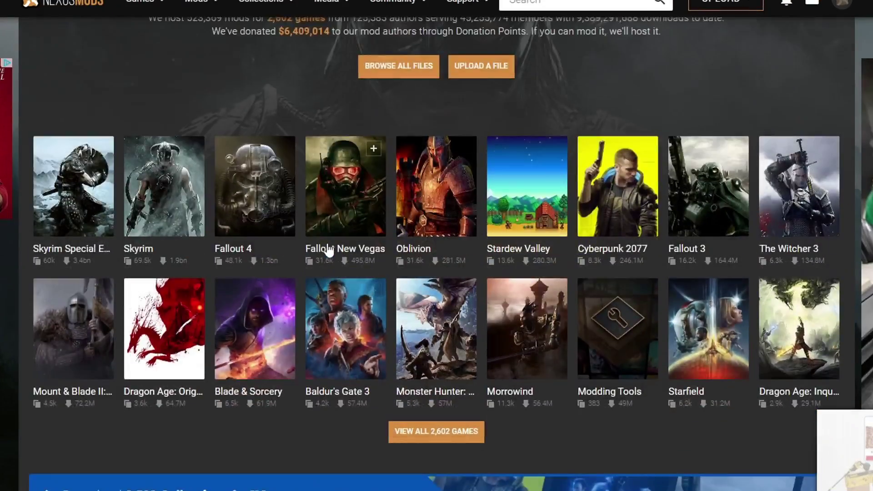
scroll(332, 249, "down", 9)
scroll(371, 273, "up", 8)
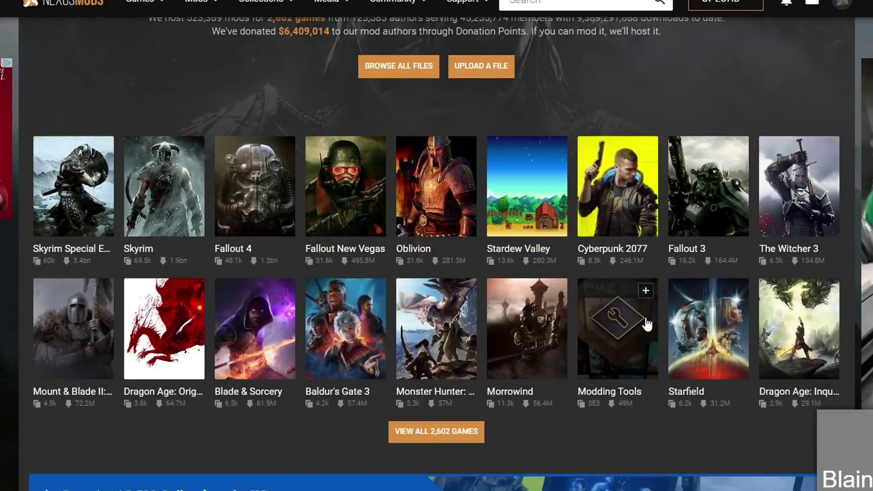
scroll(534, 433, "up", 5)
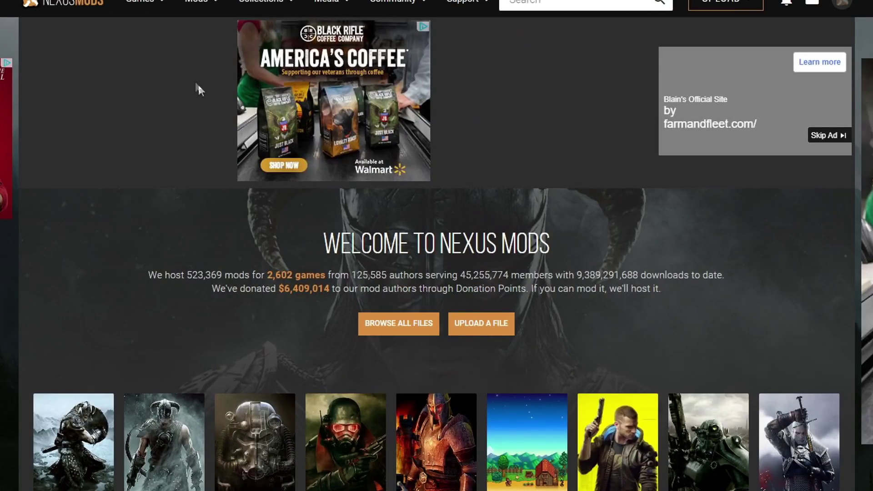
mouse_move(157, 6)
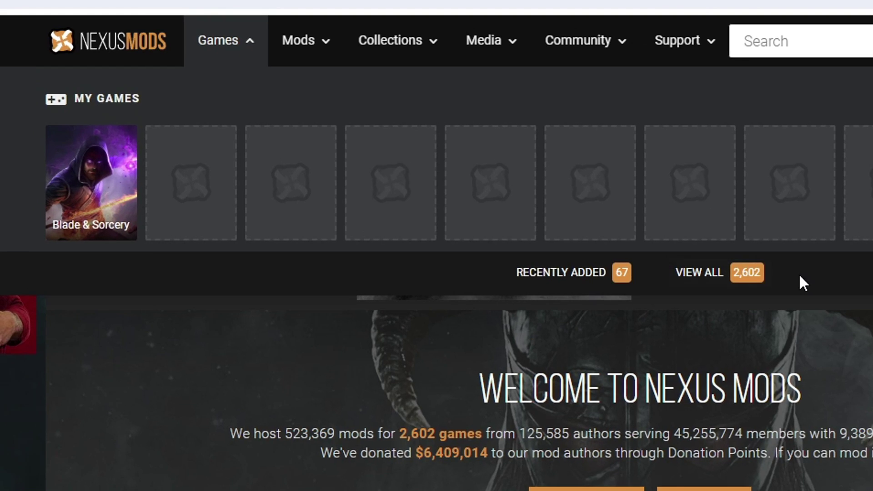
left_click(757, 283)
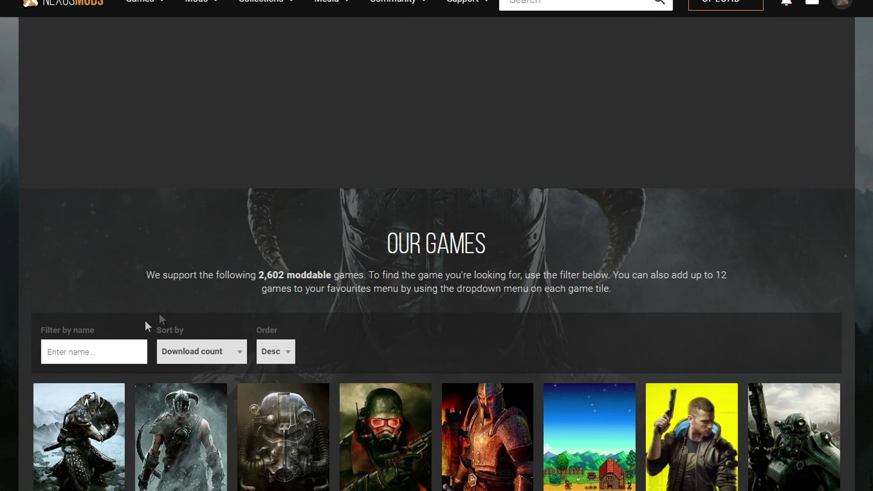
Filter the games by the name "slime rancher" and view the mods for the first Slime Rancher game
left_click(104, 348)
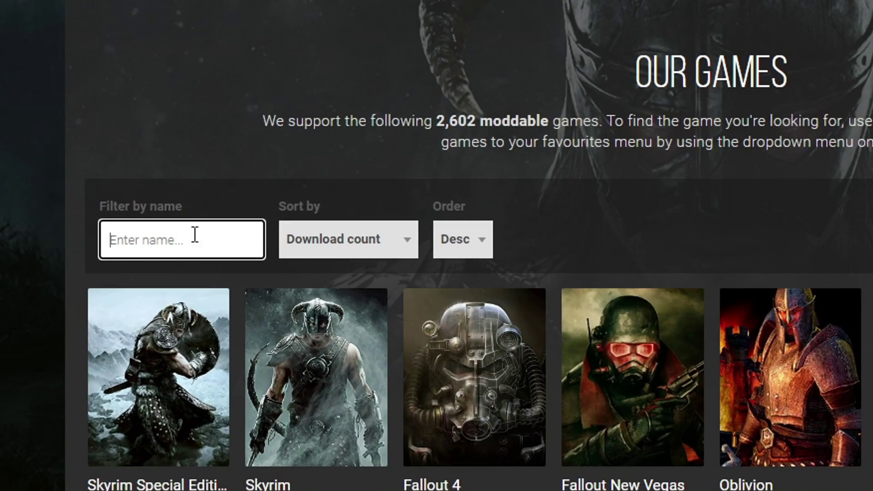
type("slime ra")
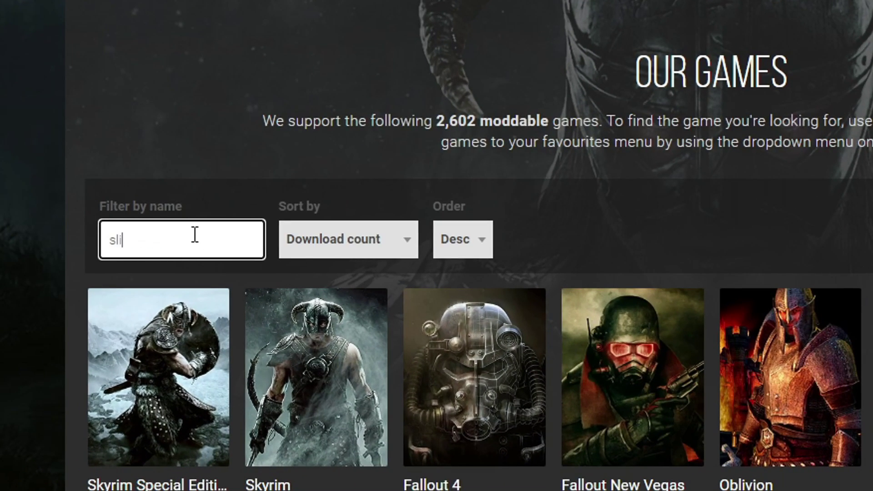
type("ncher")
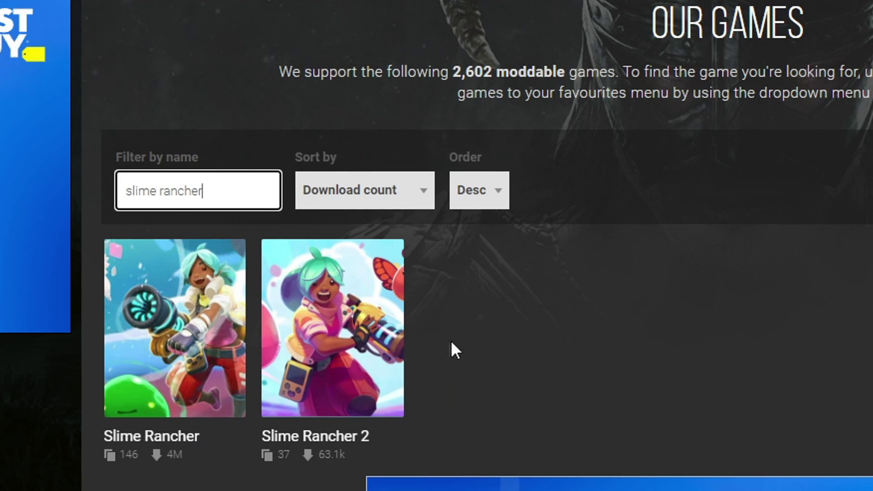
left_click(226, 259)
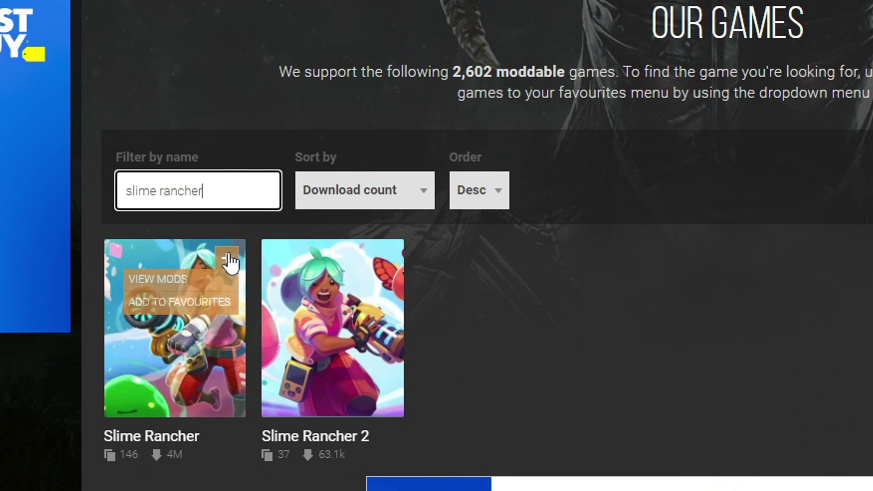
left_click(204, 280)
Look through the first page of Slime Rancher mods, checking their names and descriptions
scroll(236, 451, "down", 5)
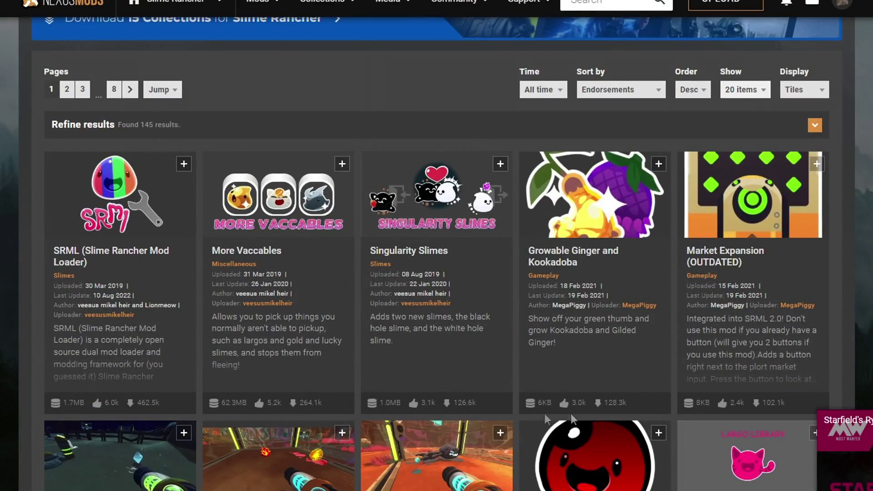
scroll(546, 415, "down", 18)
scroll(438, 394, "up", 5)
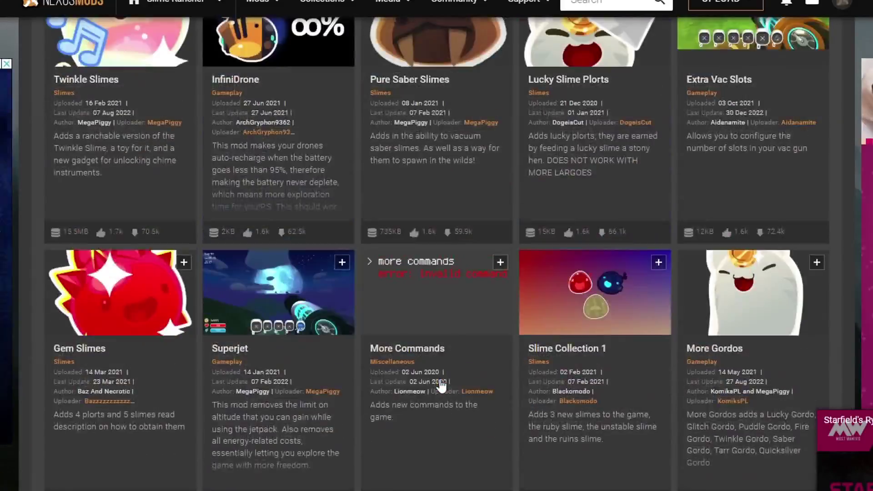
scroll(441, 384, "up", 18)
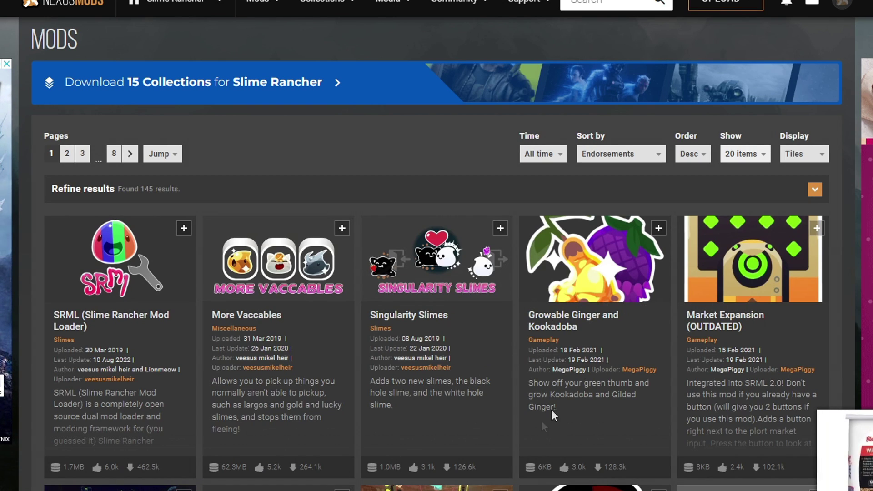
scroll(516, 414, "down", 5)
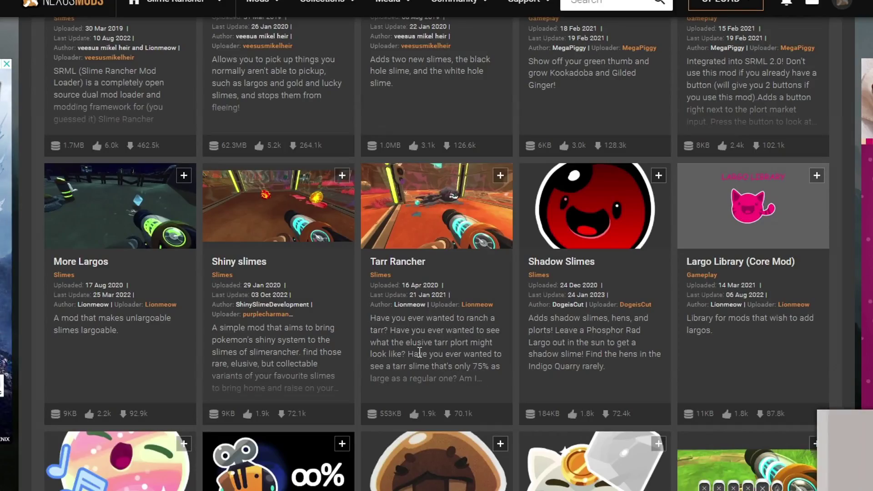
scroll(413, 351, "up", 2)
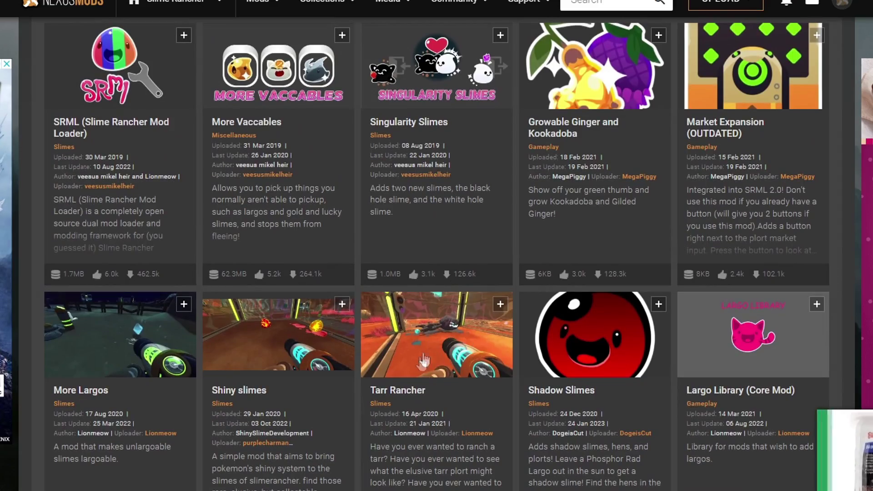
scroll(424, 361, "down", 2)
scroll(429, 391, "down", 2)
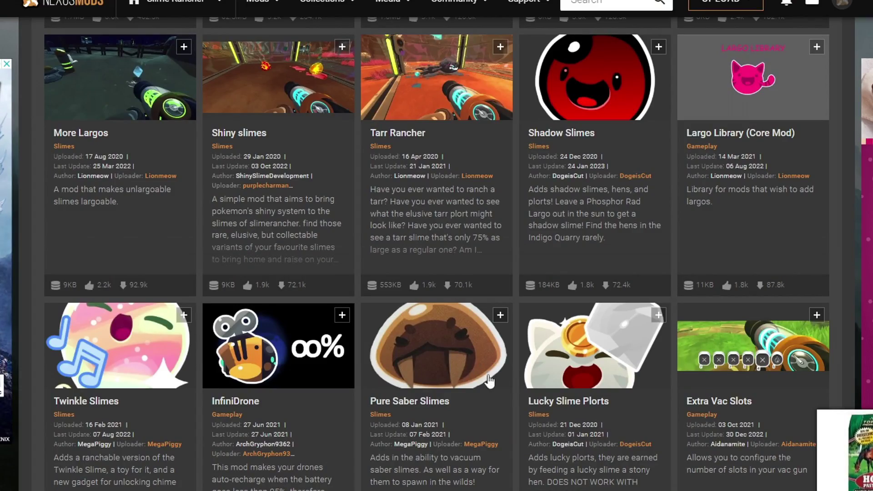
scroll(455, 380, "down", 4)
scroll(282, 378, "down", 3)
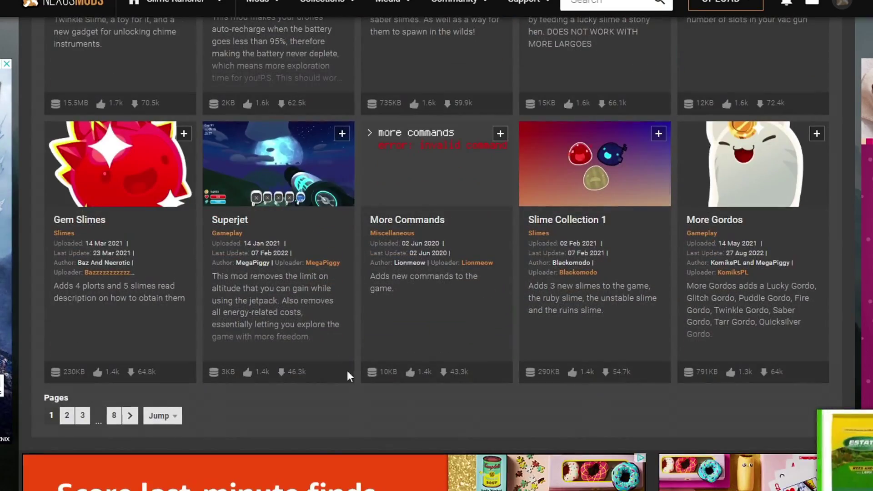
scroll(347, 371, "up", 10)
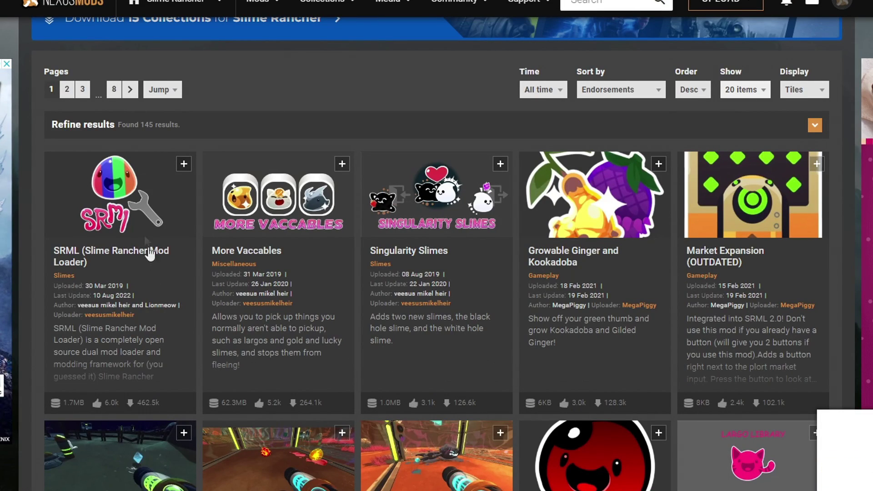
scroll(145, 327, "up", 3)
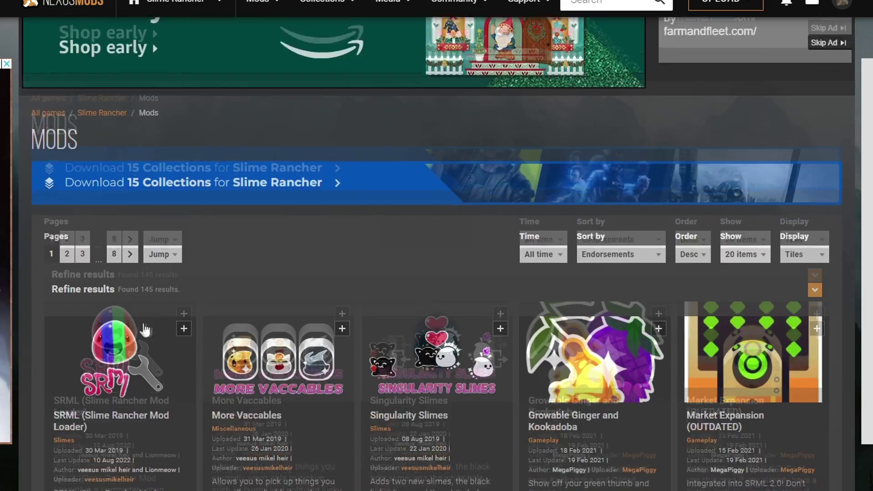
Open the page of the SRML (Slime Rancher Mod Loader) mod
scroll(145, 329, "down", 3)
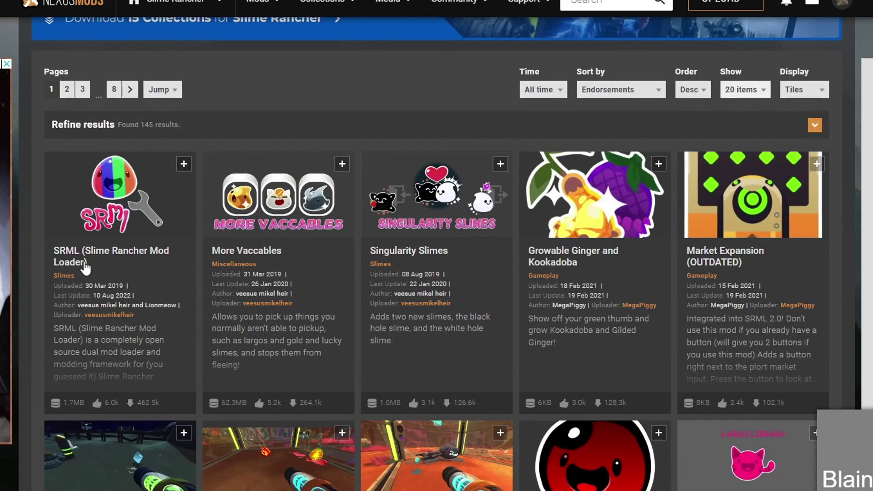
scroll(633, 54, "up", 3)
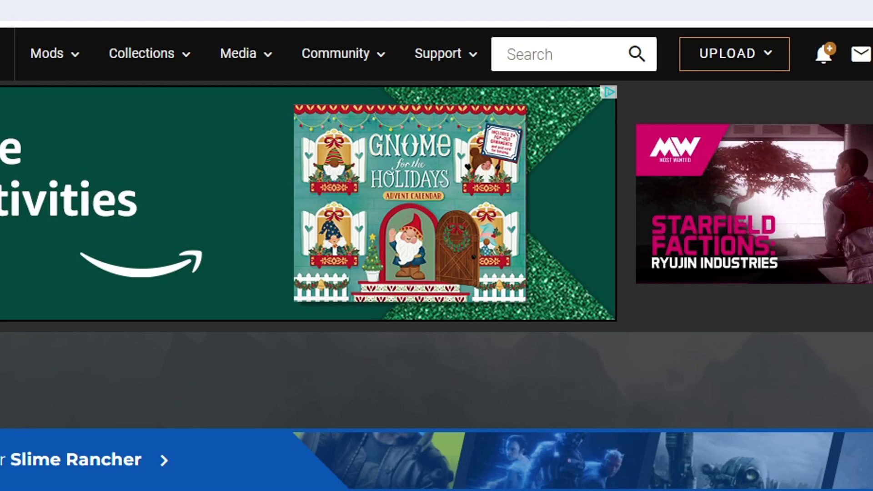
scroll(182, 455, "down", 3)
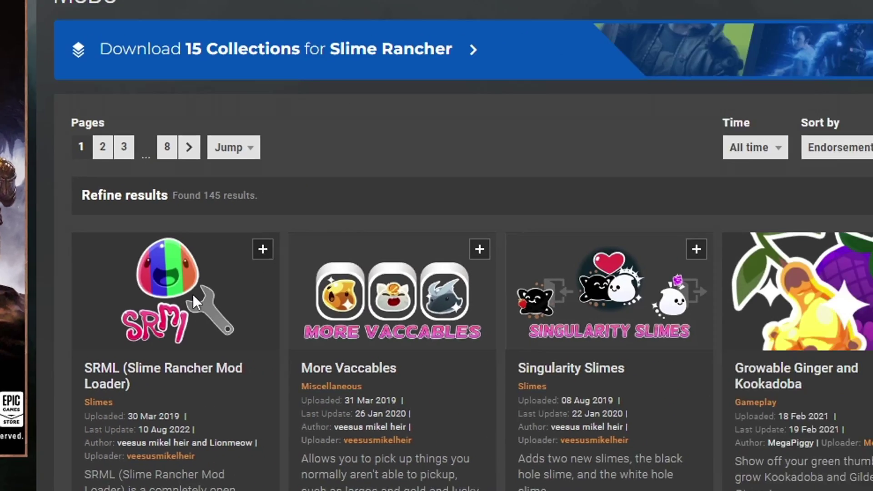
left_click(389, 209)
Download the SRMLInstaller zip manually from the mod's page using the free slow download
scroll(200, 315, "down", 4)
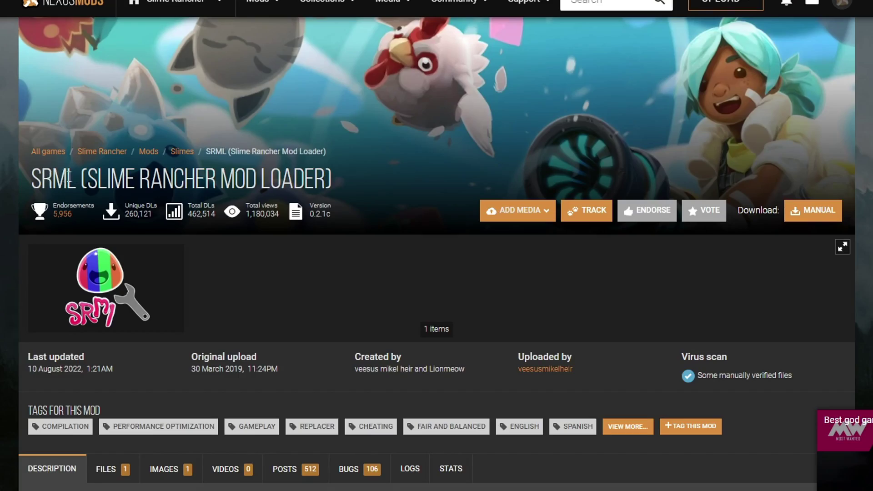
scroll(424, 336, "down", 8)
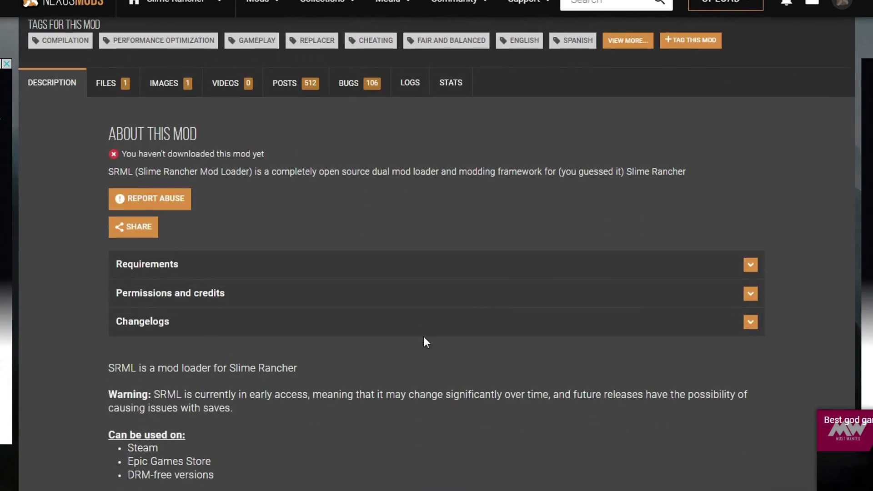
scroll(495, 324, "up", 12)
scroll(495, 328, "down", 3)
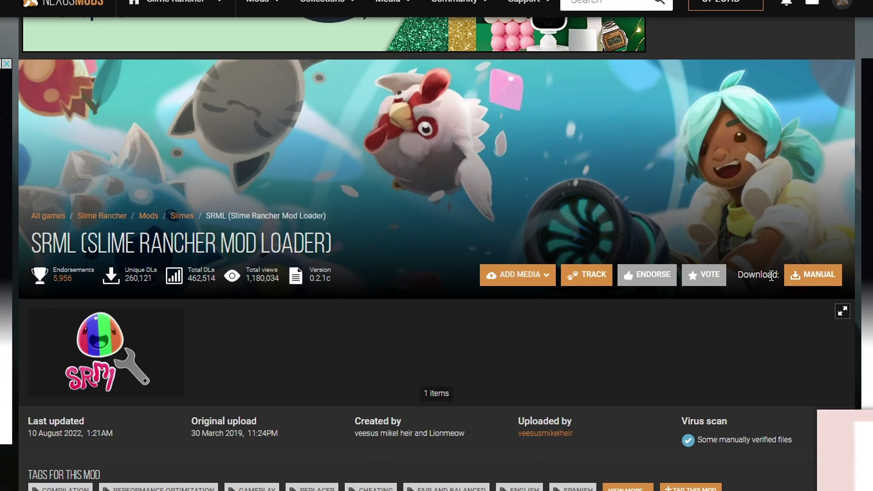
left_click(818, 278)
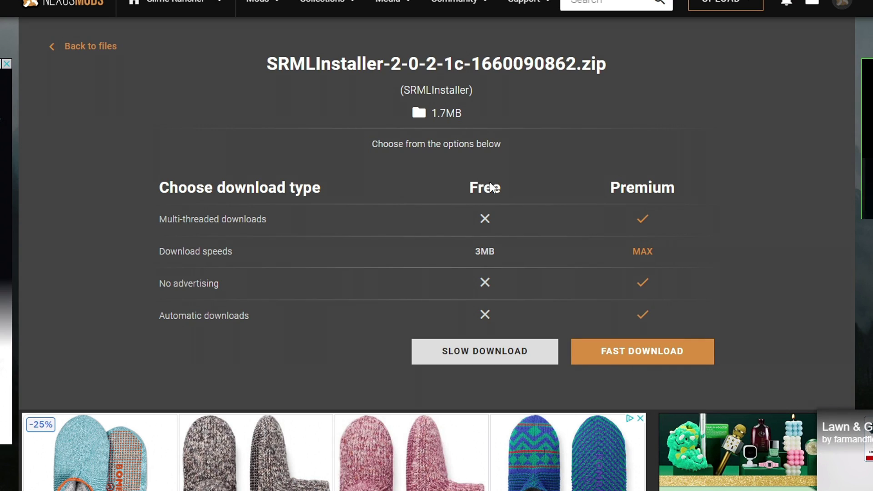
left_click(490, 357)
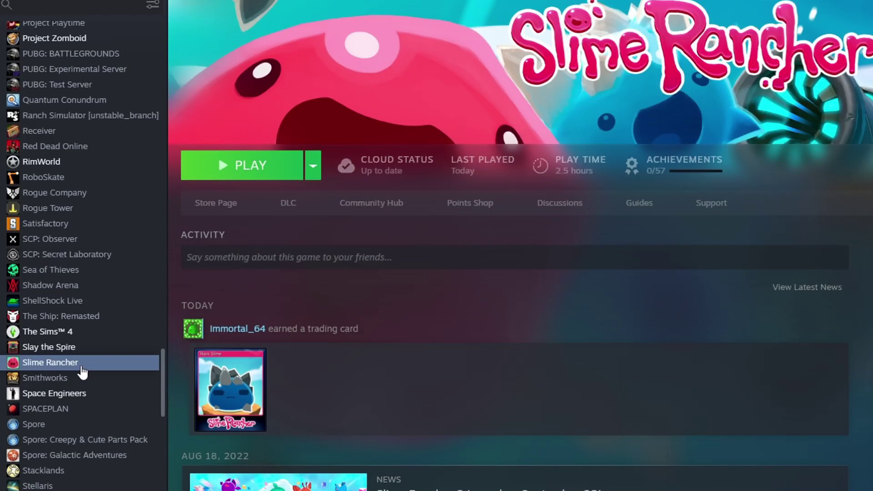
In the Steam library, browse Slime Rancher's local files and move the opened folder window clear of the game list
right_click(114, 366)
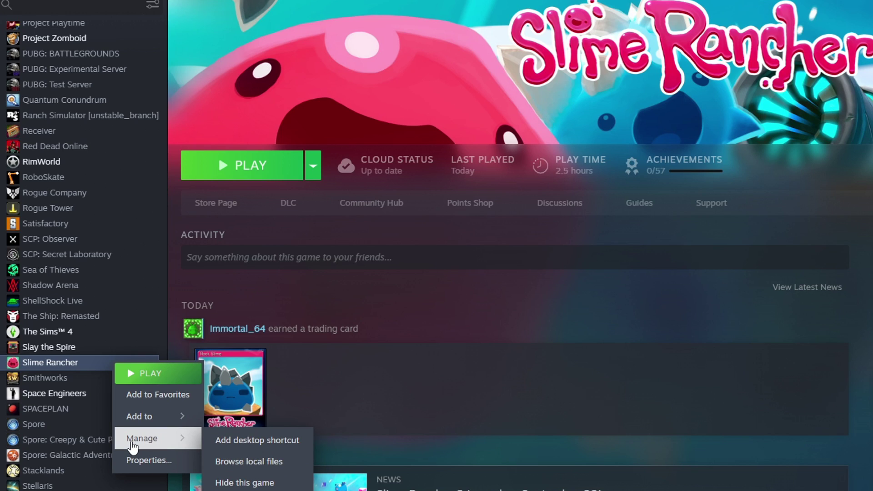
left_click(244, 462)
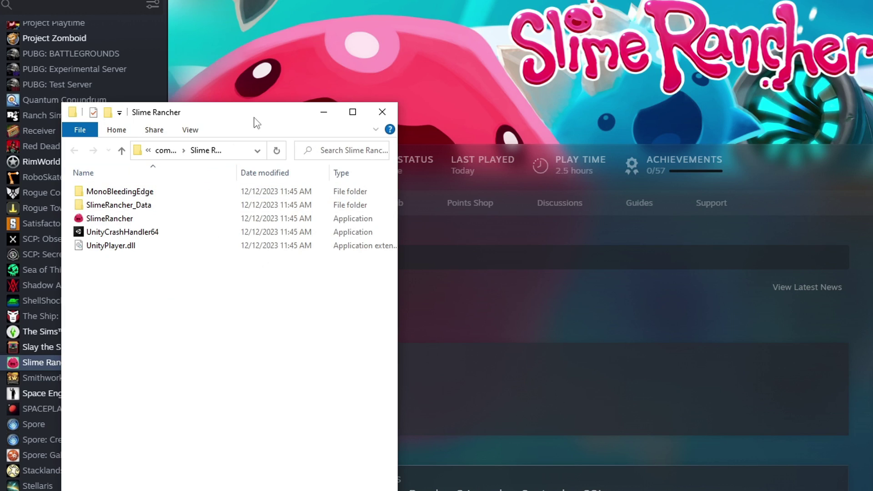
left_click_drag(254, 117, 563, 44)
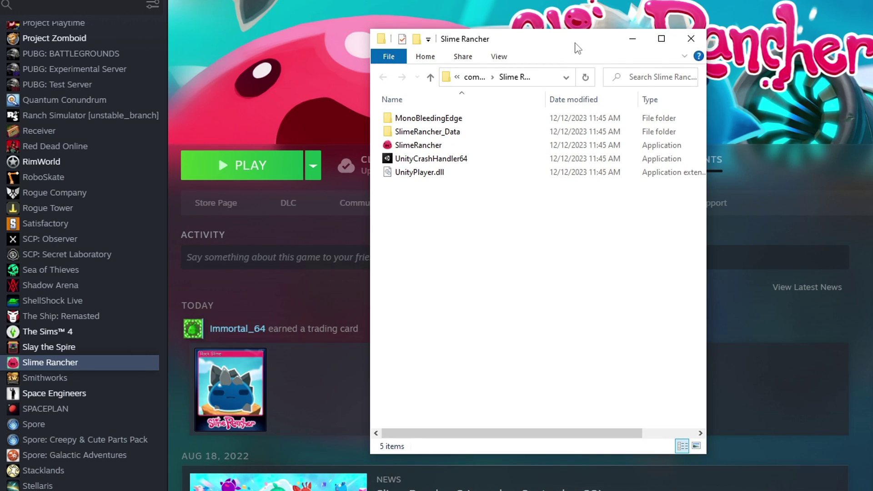
Clear Steam off the desktop and open the Downloads folder in a second window beside the Slime Rancher folder
left_click_drag(575, 43, 806, 40)
left_click(871, 3)
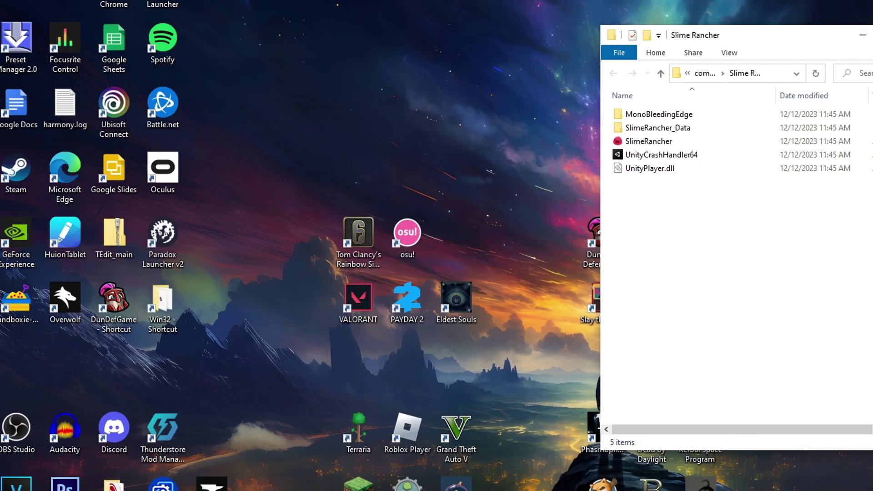
left_click_drag(828, 33, 799, 35)
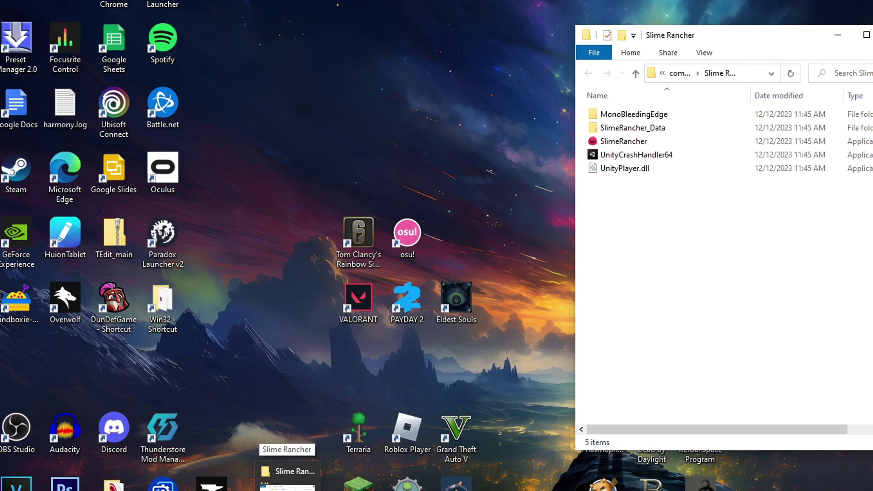
right_click(287, 490)
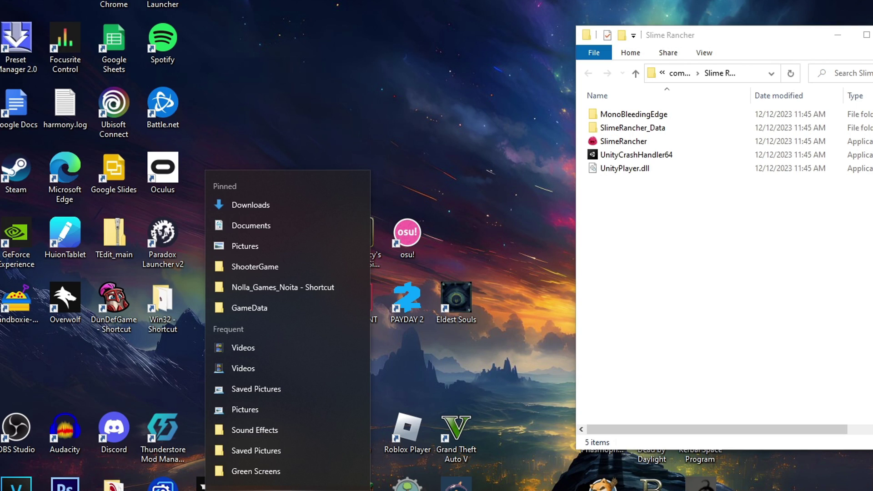
left_click(288, 490)
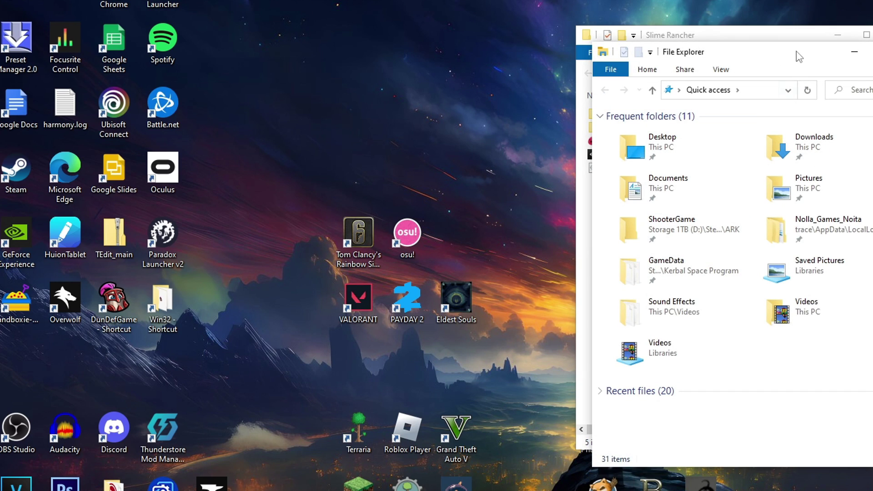
left_click_drag(797, 51, 432, 40)
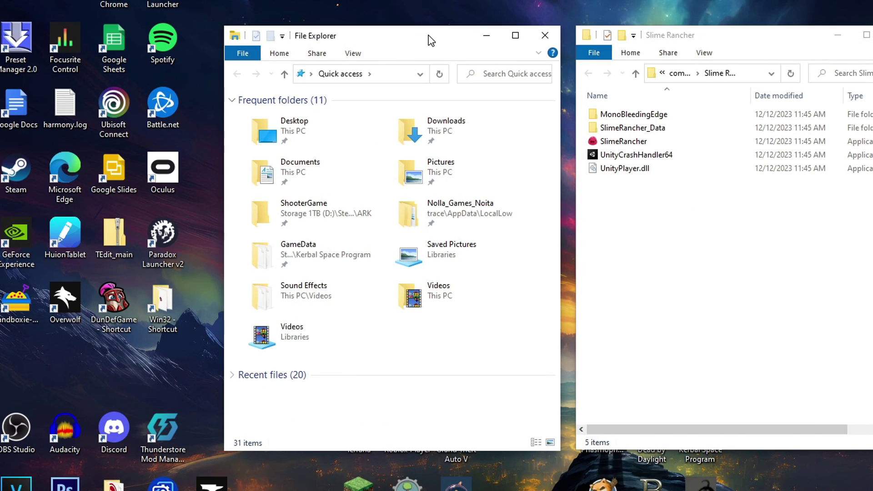
double_click(427, 127)
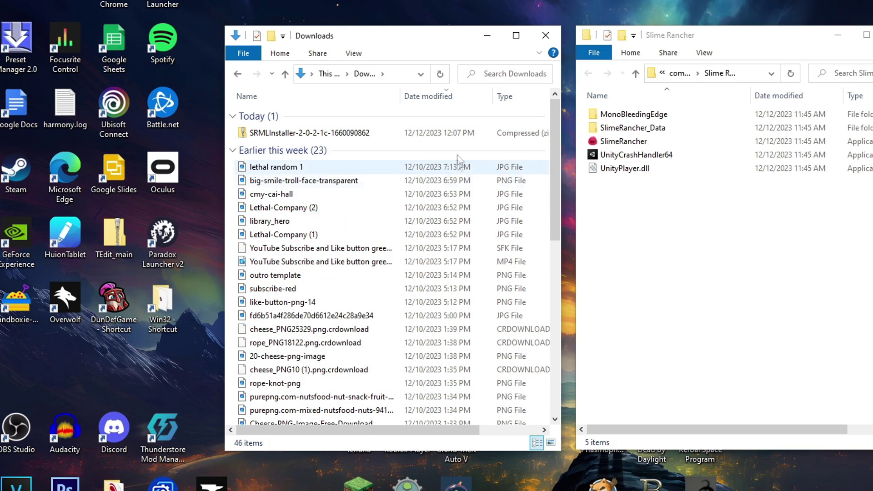
Copy the SRMLInstaller application out of its downloaded zip into the Slime Rancher game folder
double_click(375, 134)
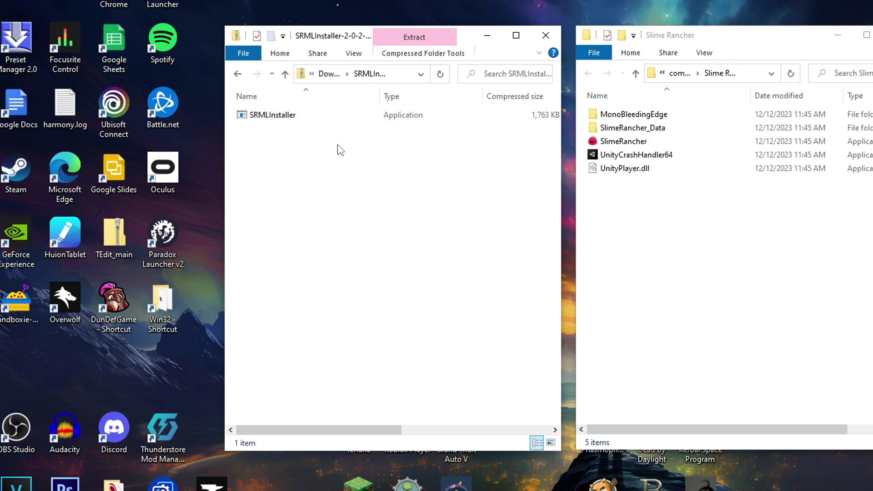
left_click_drag(337, 144, 263, 116)
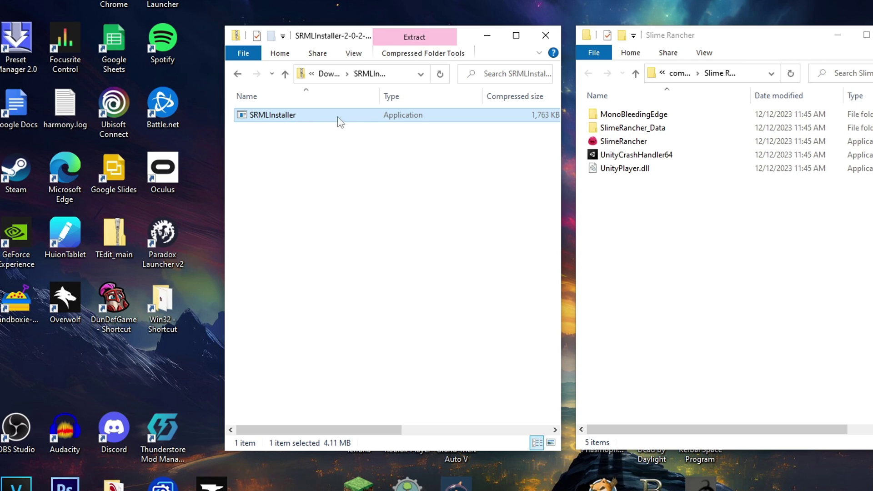
left_click_drag(297, 120, 670, 210)
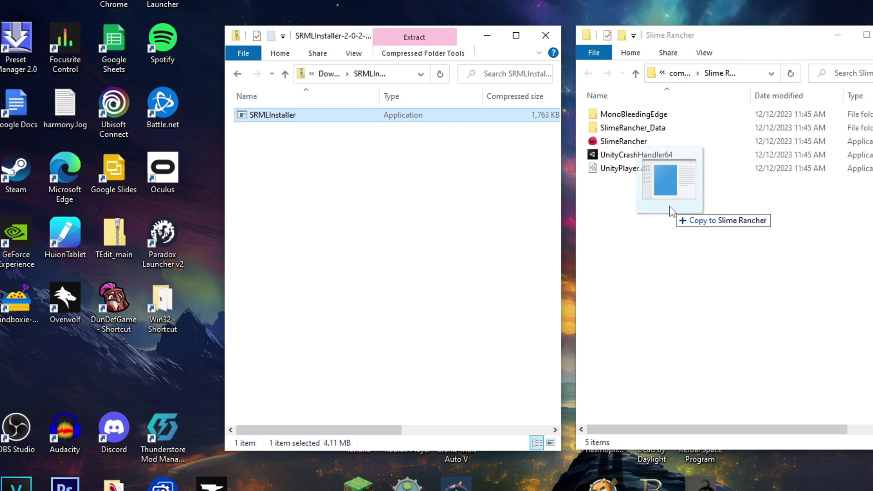
left_click_drag(670, 210, 672, 212)
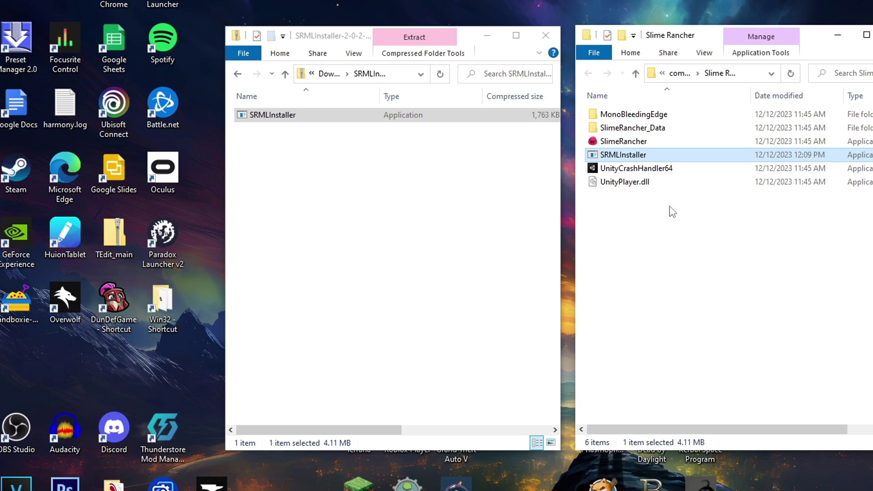
left_click(671, 221)
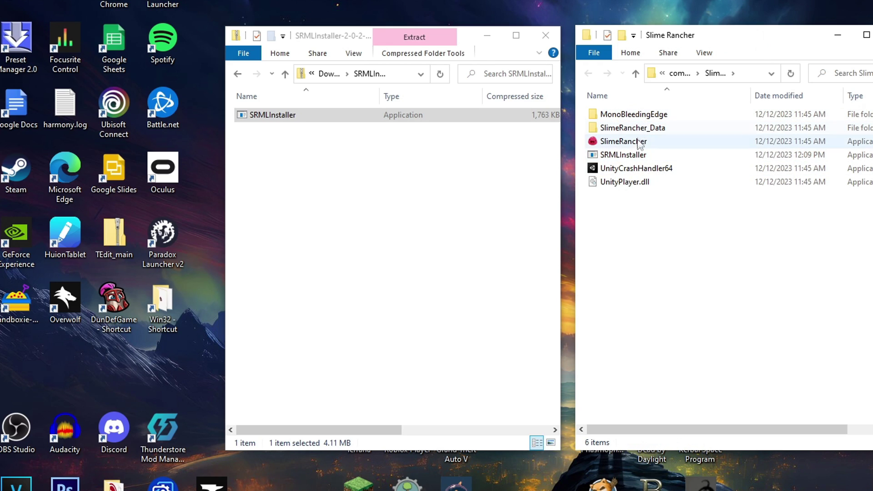
Run SRMLInstaller from the Slime Rancher folder and dismiss its console window after patching
double_click(622, 156)
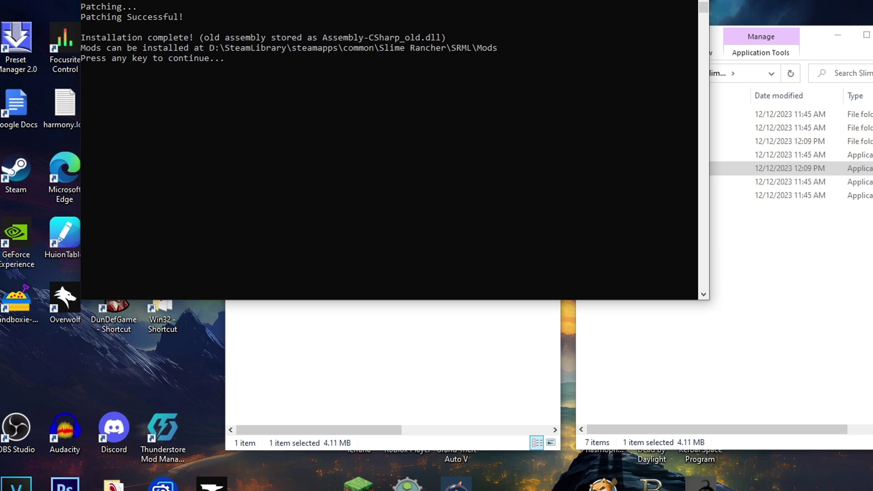
key("Return")
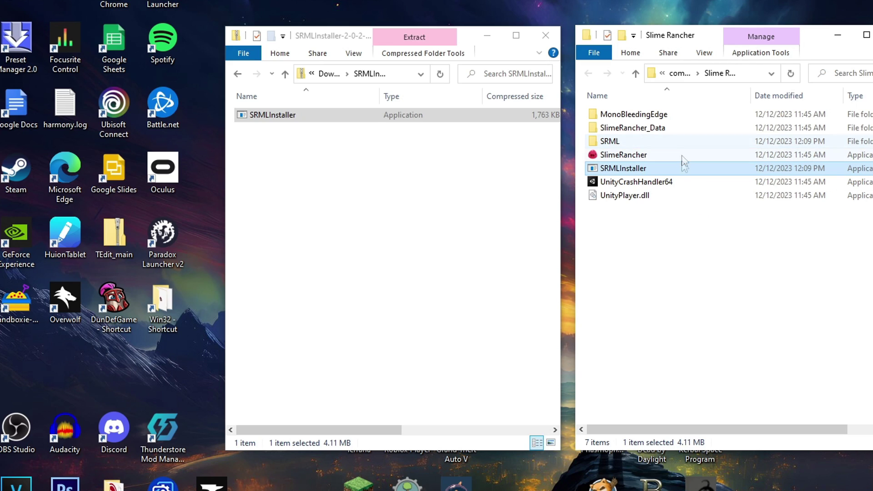
left_click(685, 214)
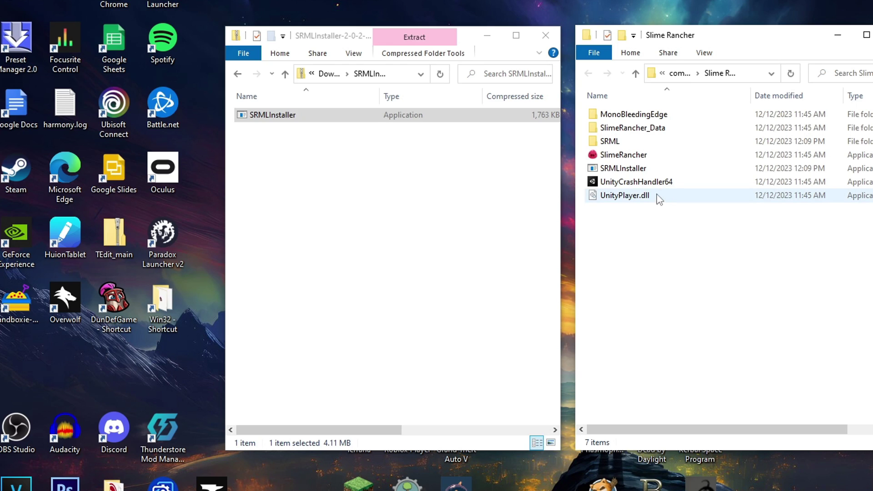
Launch SRMLInstaller again and allow it to run anyway past the Microsoft Defender SmartScreen block
double_click(655, 169)
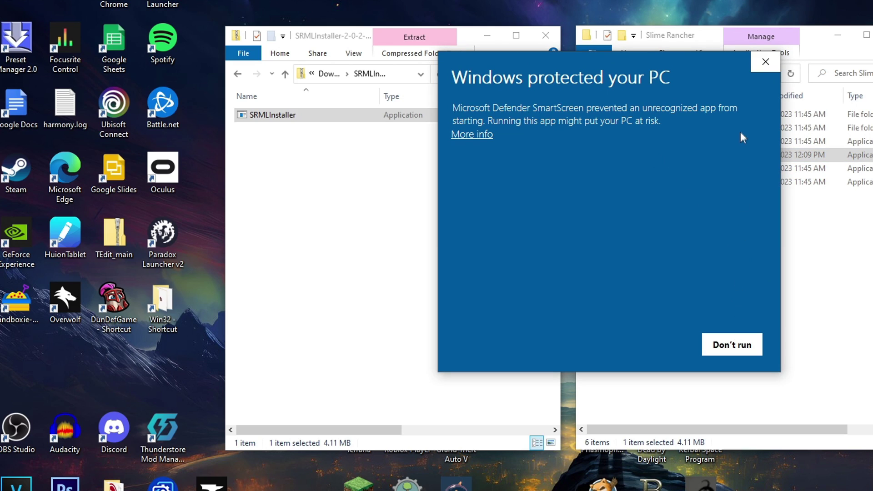
left_click(477, 134)
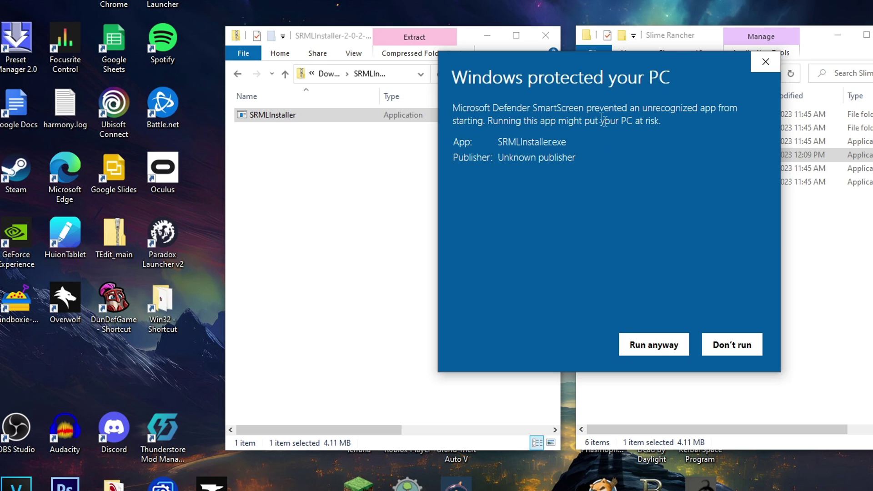
left_click_drag(688, 69, 440, 65)
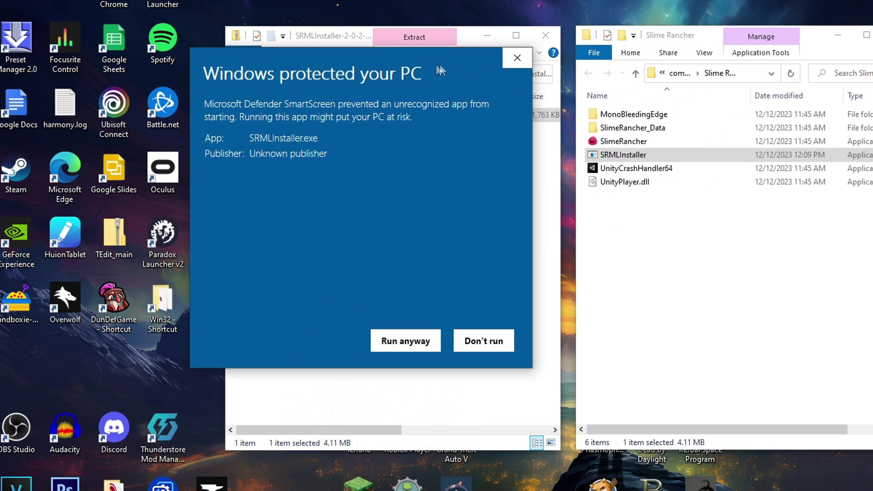
left_click(414, 346)
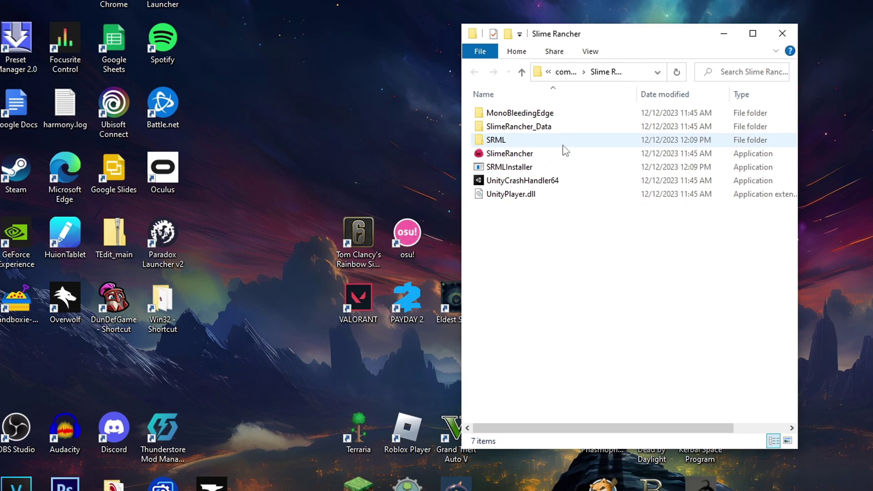
Open the Mods folder inside the game's SRML folder and move its window aside
left_click(562, 145)
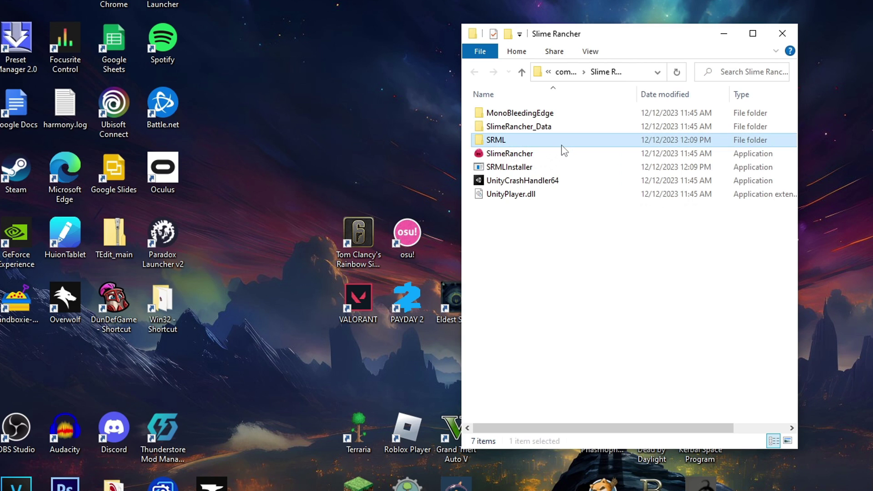
double_click(546, 145)
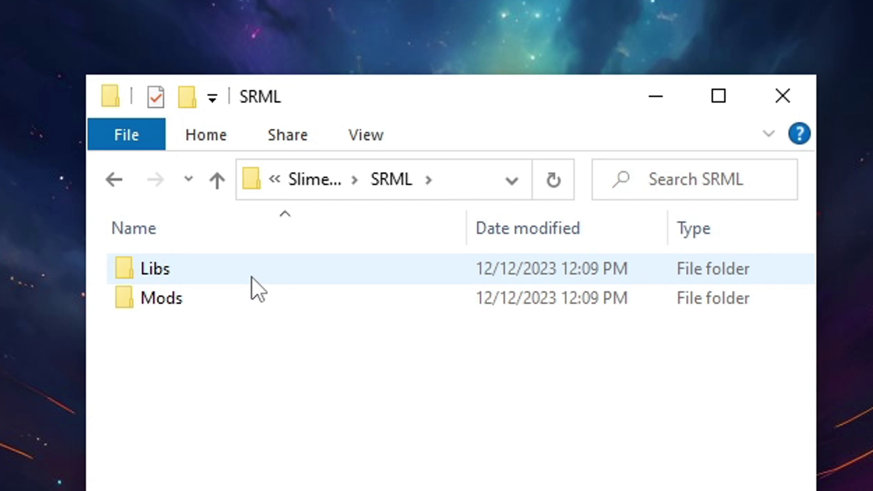
double_click(278, 298)
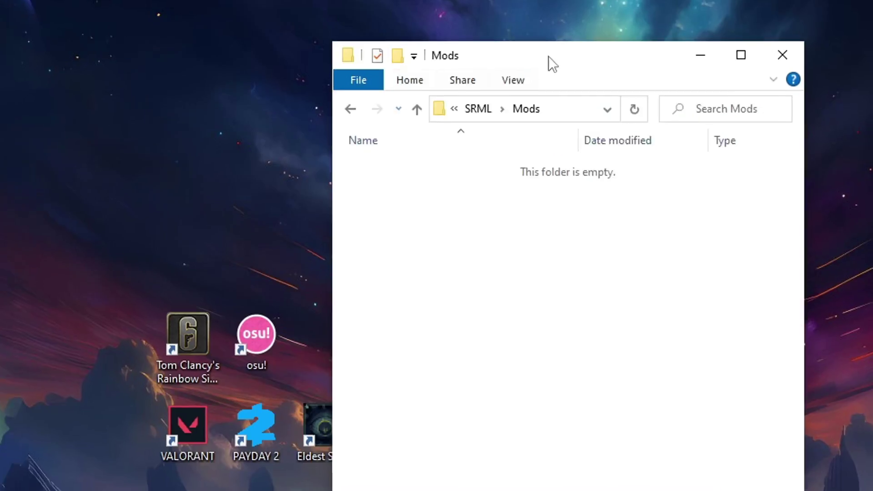
left_click_drag(425, 98, 637, 98)
left_click_drag(716, 40, 817, 40)
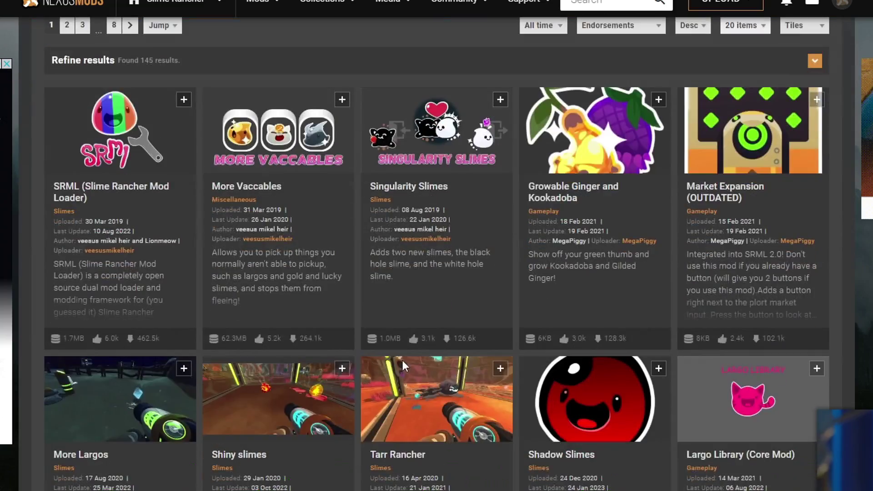
Open the Tarr Rancher mod's page from the Slime Rancher mod list on Nexus Mods
scroll(402, 360, "down", 4)
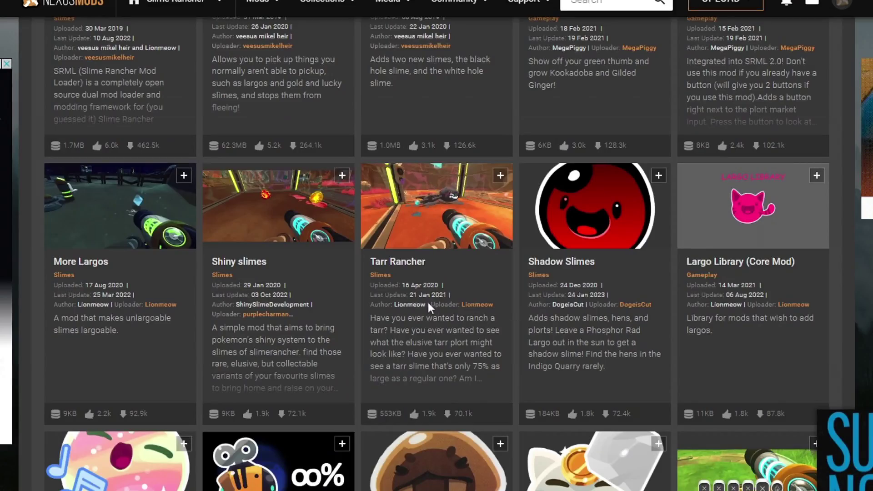
left_click(454, 216)
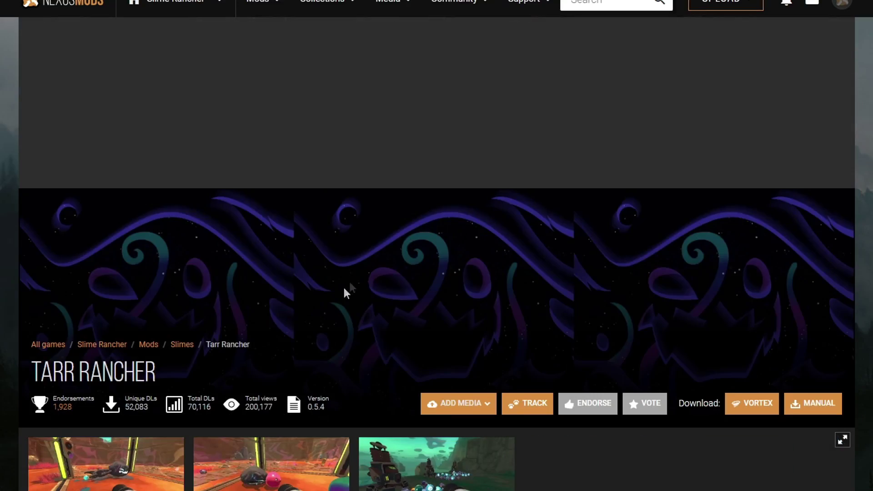
scroll(345, 291, "down", 3)
left_click(477, 351)
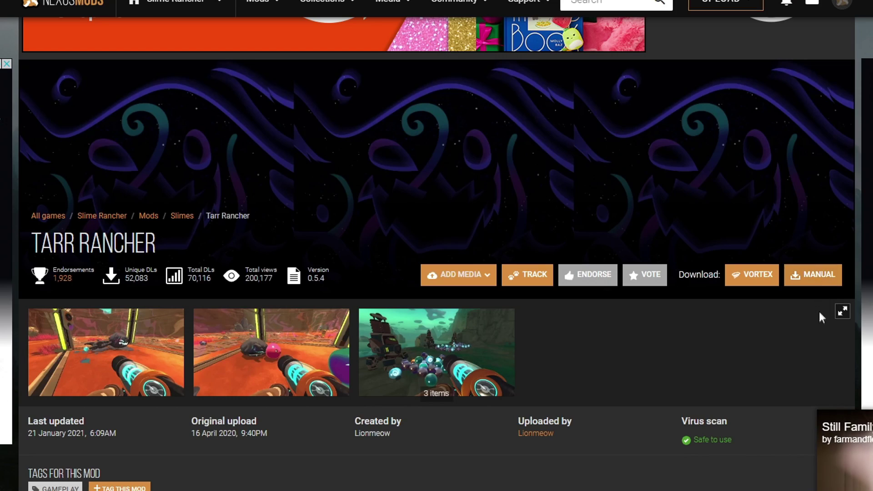
Download the Tarr Rancher 0.5.4 zip manually, accepting the additional-files requirement and using the free slow download
left_click(819, 275)
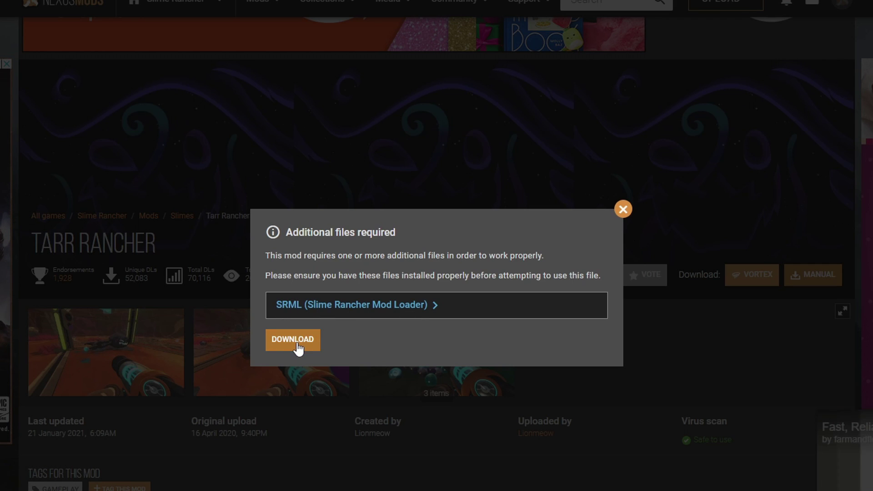
left_click(312, 340)
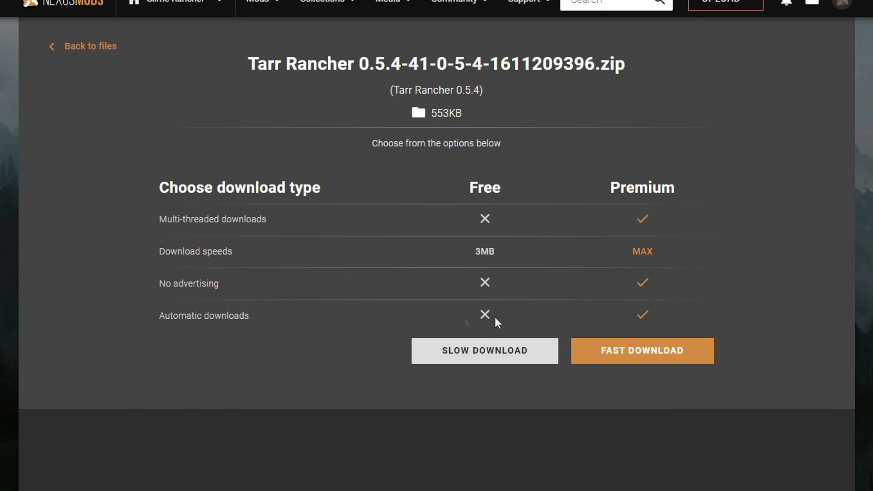
left_click(527, 357)
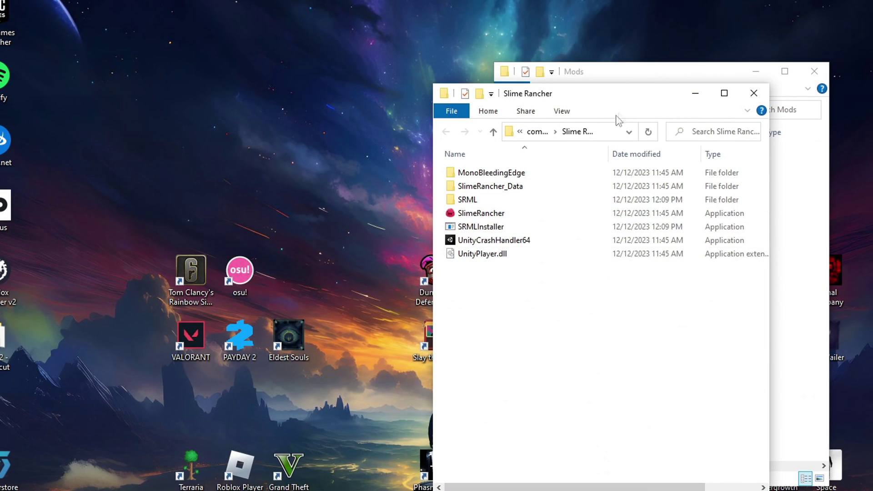
Close the extra Mods window and set the Downloads folder beside the game folder opened at SRML\Mods
left_click_drag(633, 99, 318, 75)
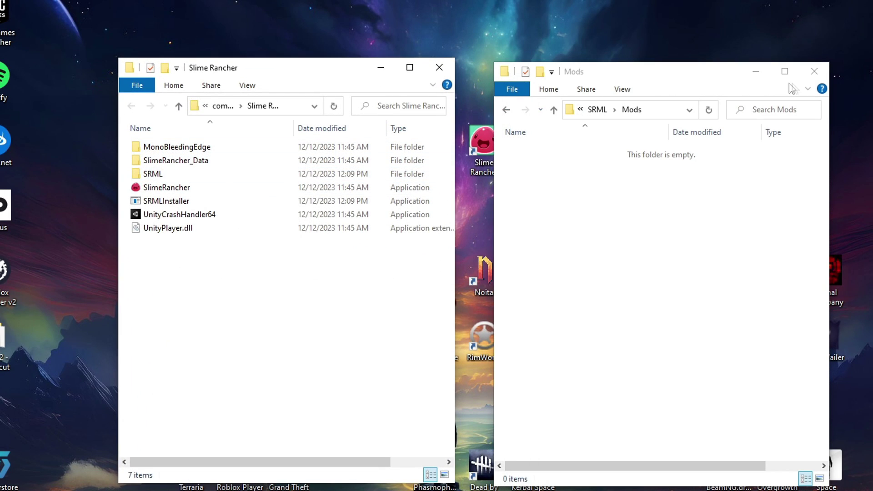
left_click(814, 71)
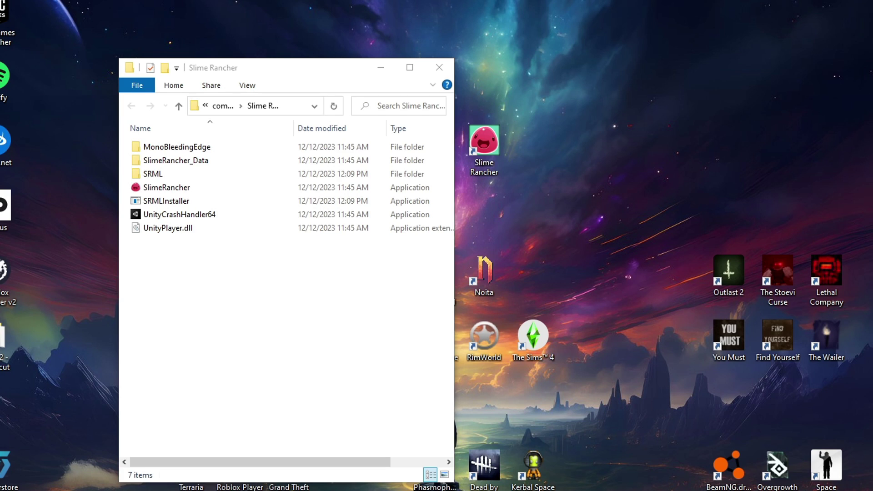
left_click(182, 490)
left_click_drag(300, 73, 729, 73)
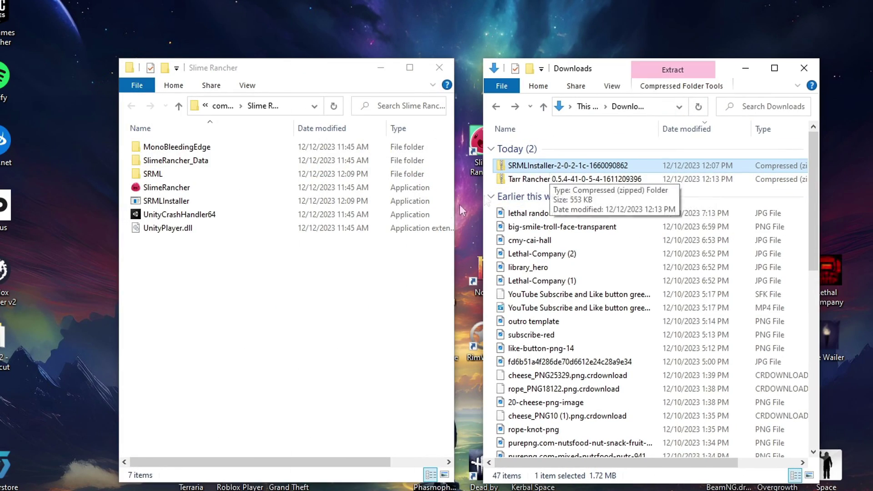
double_click(219, 177)
double_click(166, 161)
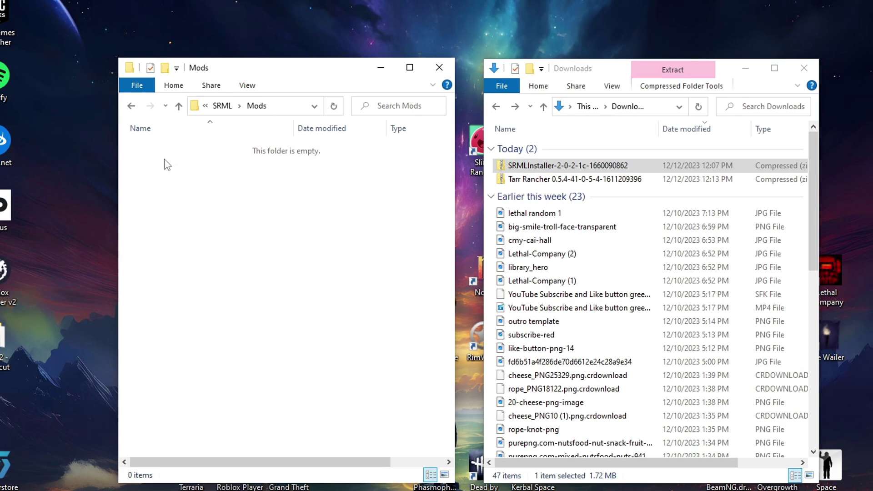
Copy TarrRancher.dll from the downloaded Tarr Rancher zip into the Mods folder, and return to the Downloads folder
left_click(628, 108)
left_click(538, 169)
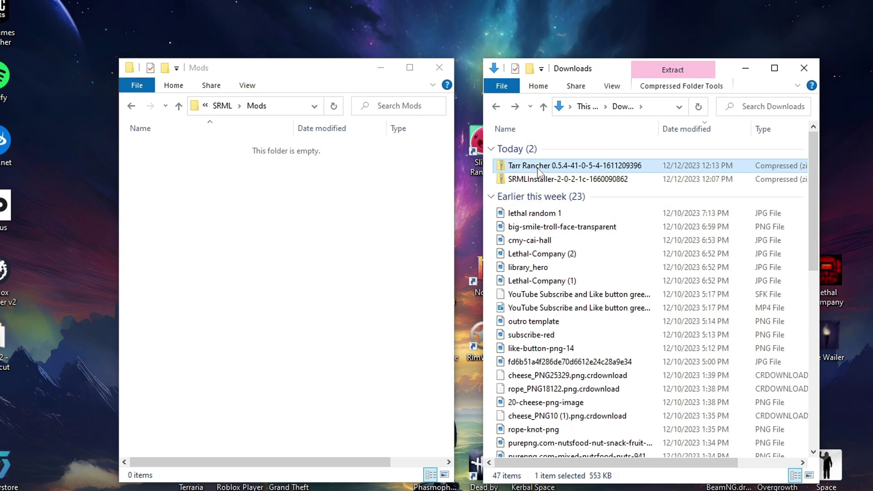
double_click(539, 168)
left_click_drag(543, 149, 215, 181)
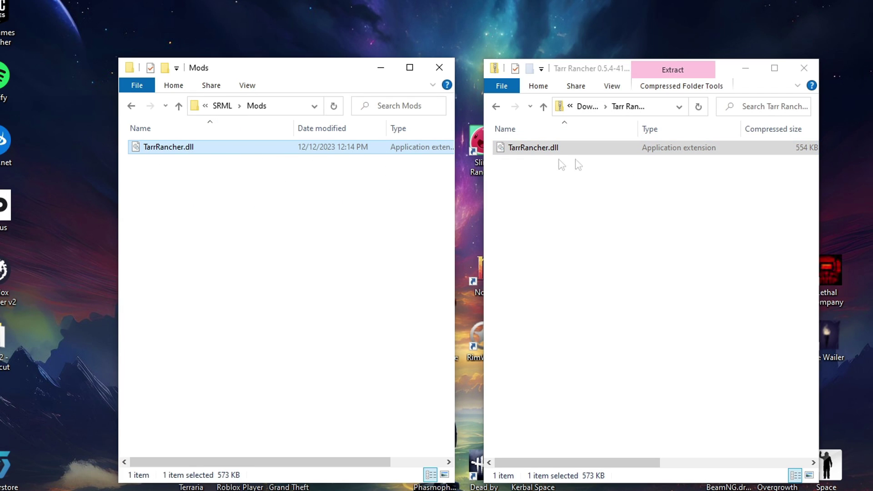
left_click(496, 106)
left_click(660, 178)
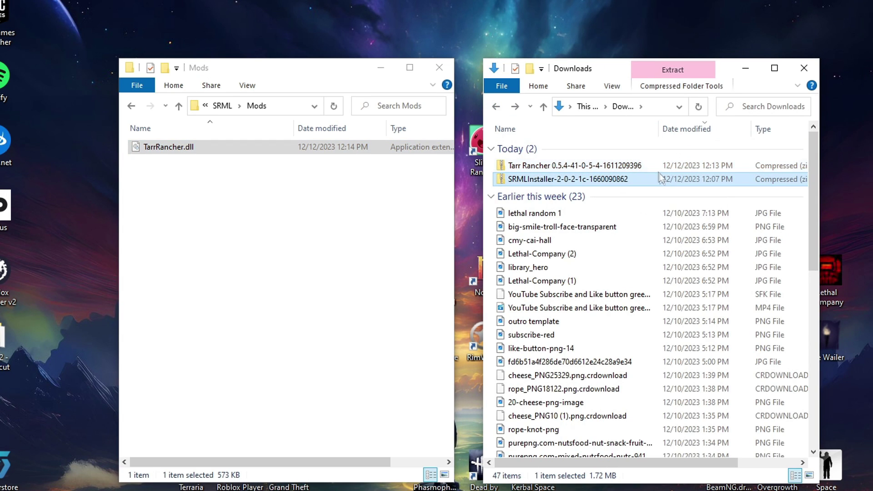
Delete the Tarr Rancher and SRMLInstaller zips from Downloads, and go back from the Mods folder to the SRML folder
left_click(656, 166)
key("Delete")
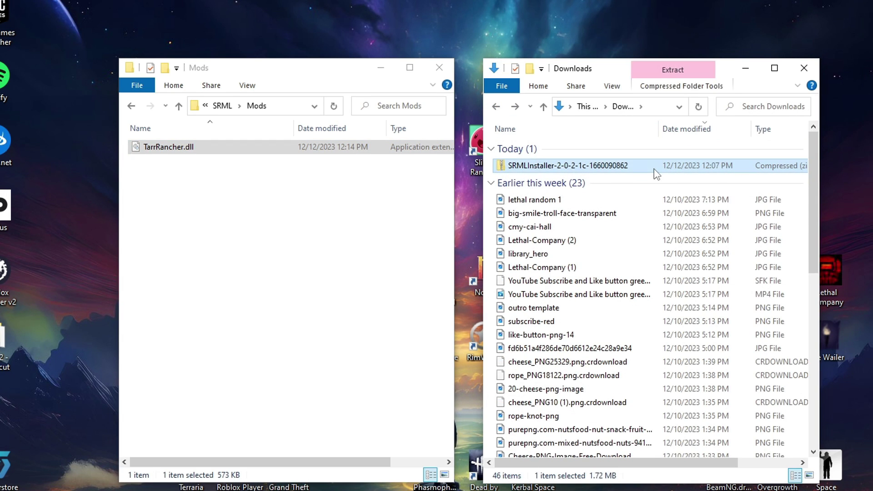
key("Delete")
left_click(745, 68)
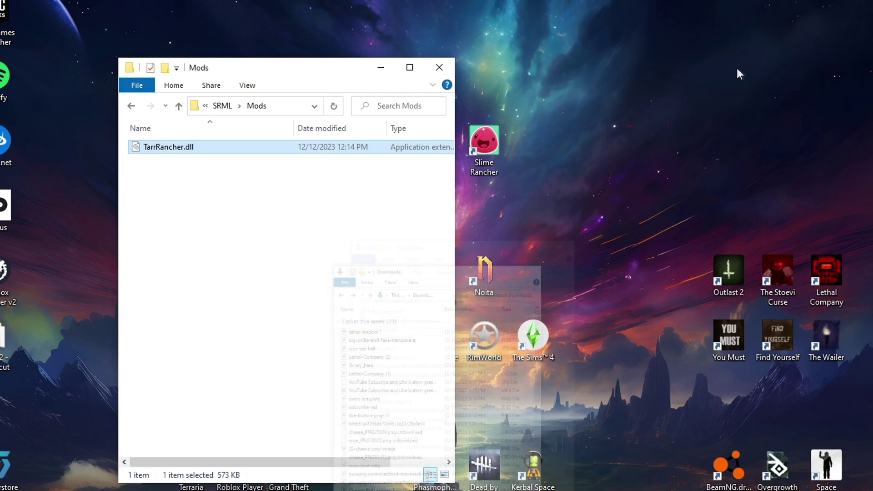
left_click(281, 240)
left_click(132, 106)
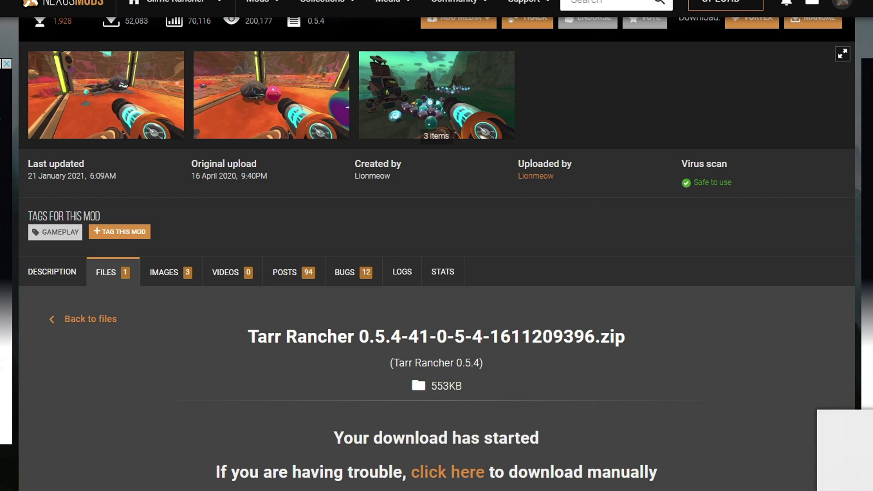
Browse the Slime Rancher mods on Nexus Mods and examine the Cube Slimes mod's page and its second preview image
scroll(482, 305, "up", 5)
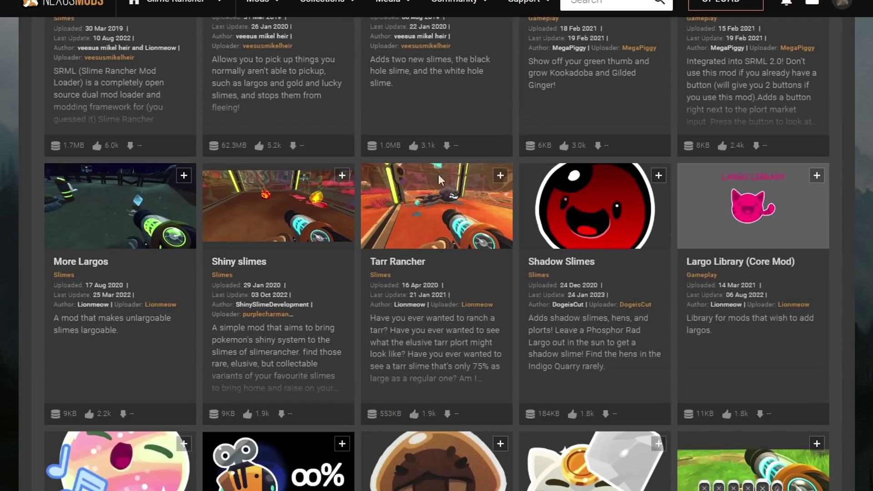
scroll(481, 301, "down", 6)
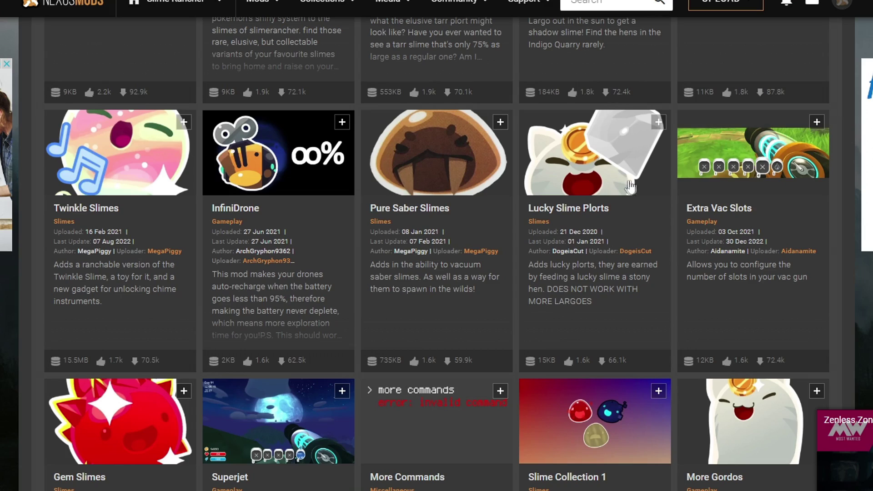
scroll(791, 210, "down", 5)
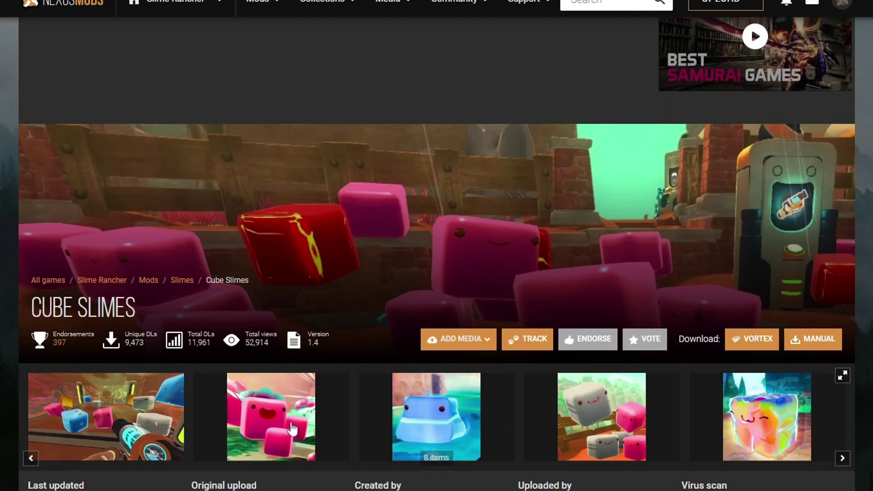
left_click(292, 429)
key("Escape")
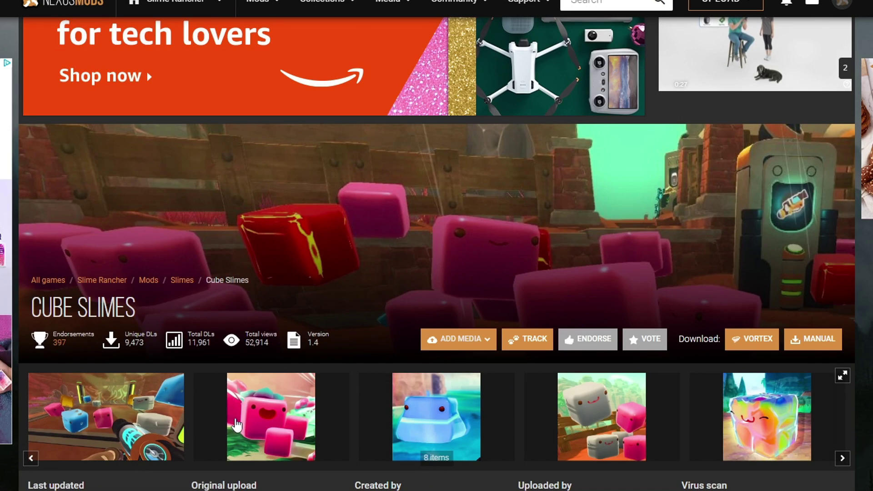
scroll(159, 426, "down", 5)
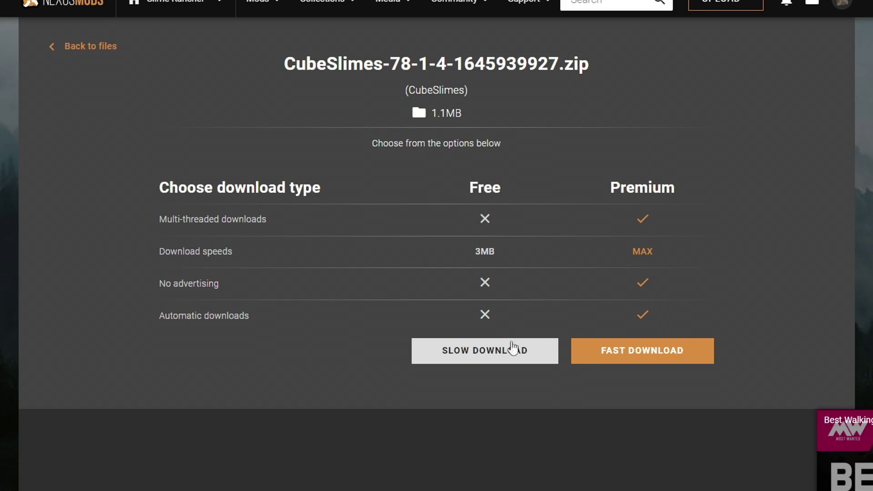
left_click(513, 348)
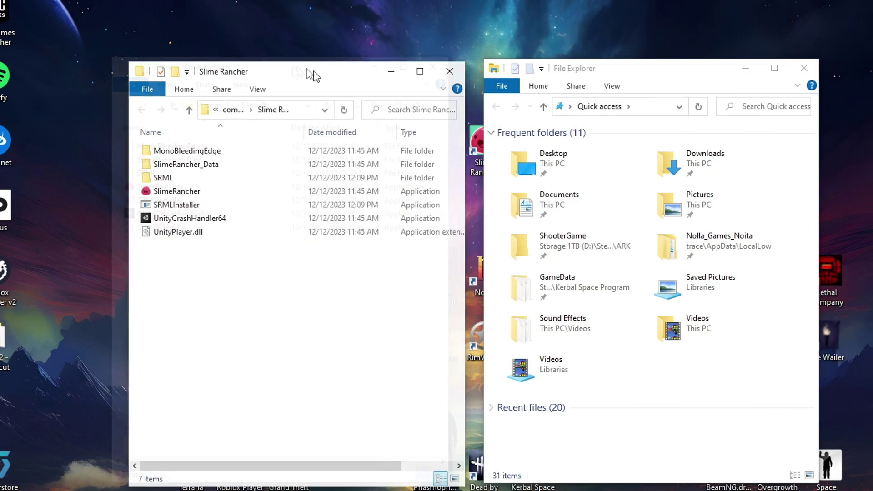
Place the Slime Rancher game folder beside the Downloads folder and open the CubeSlimes zip
left_click_drag(312, 70, 294, 69)
double_click(660, 180)
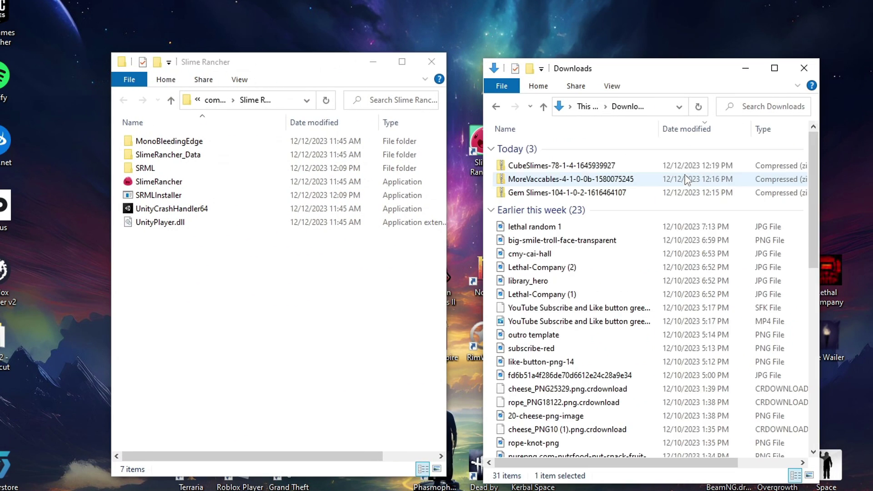
double_click(579, 166)
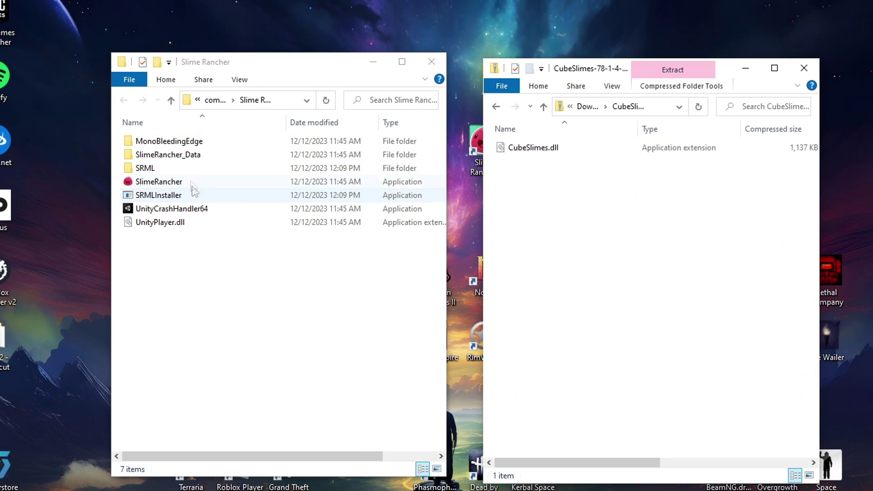
Copy CubeSlimes.dll from the zip into the game's SRML\Mods folder
double_click(175, 168)
double_click(160, 156)
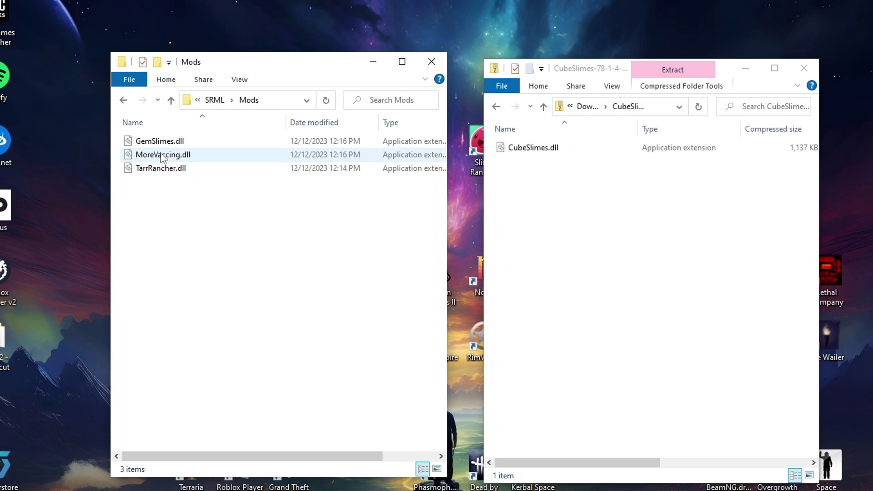
left_click_drag(597, 144, 351, 201)
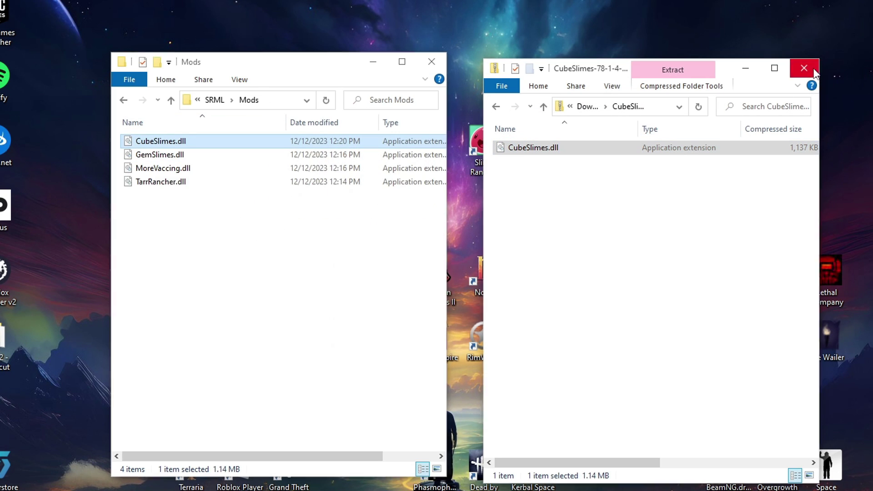
Close both folder windows and launch Slime Rancher from the desktop
left_click(804, 67)
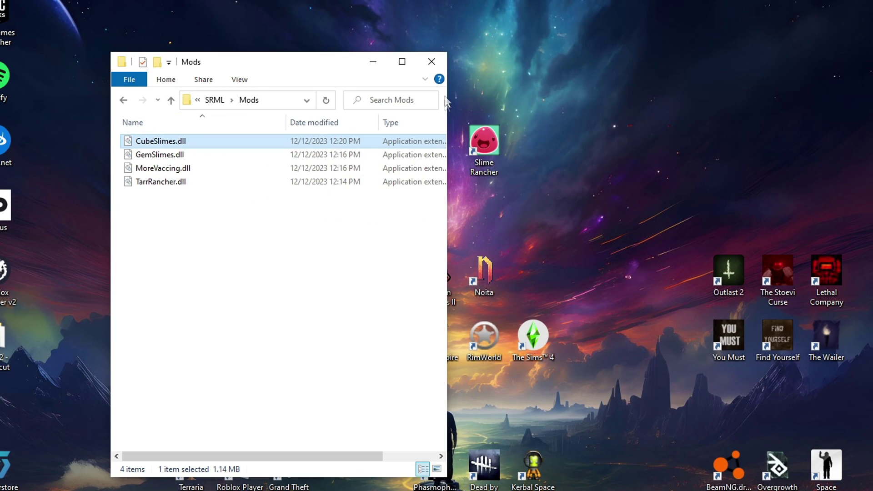
left_click(441, 69)
double_click(484, 143)
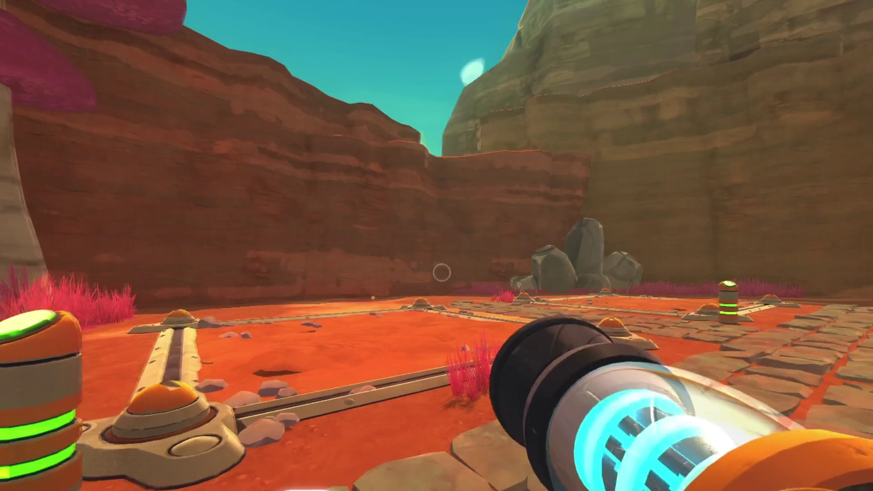
key("w")
key("a")
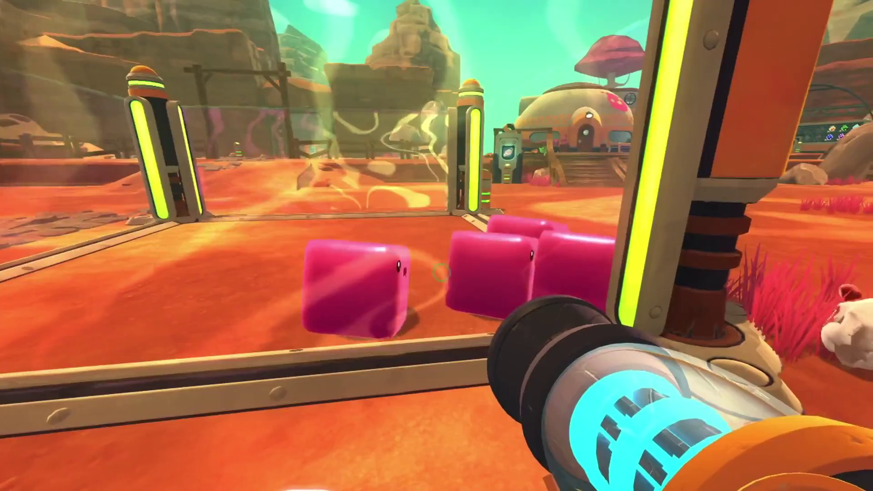
key("d")
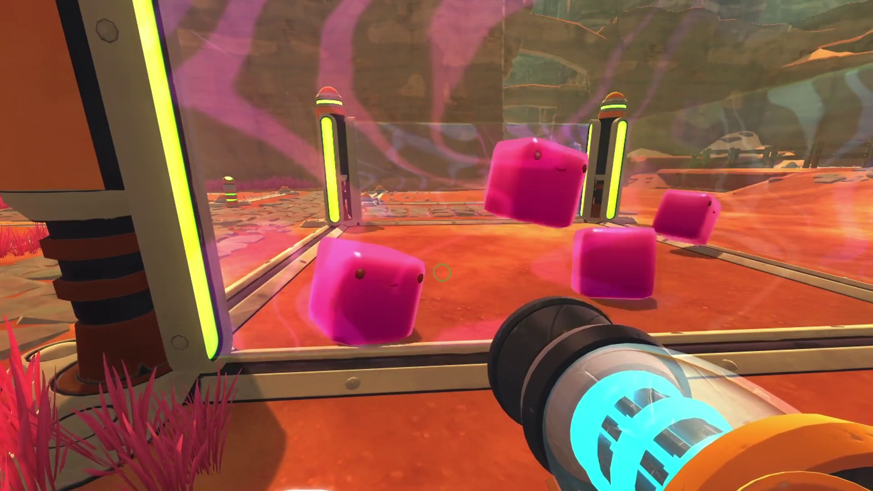
key("w")
key("d")
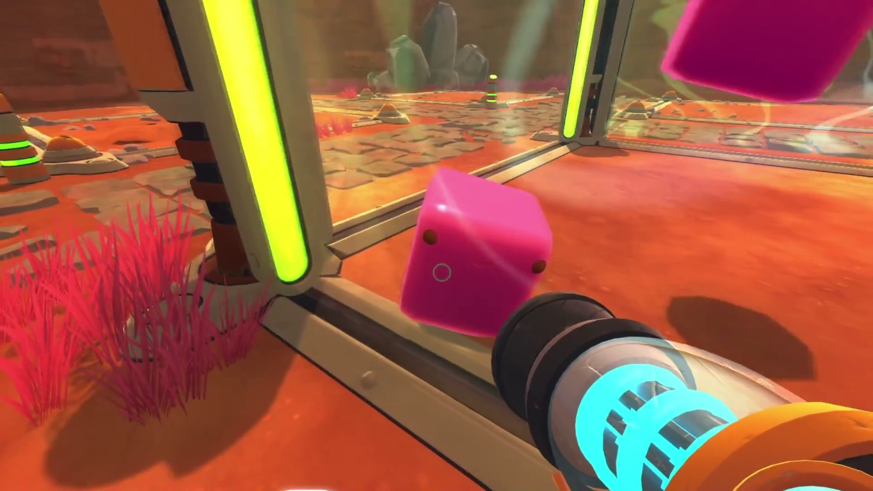
key("d")
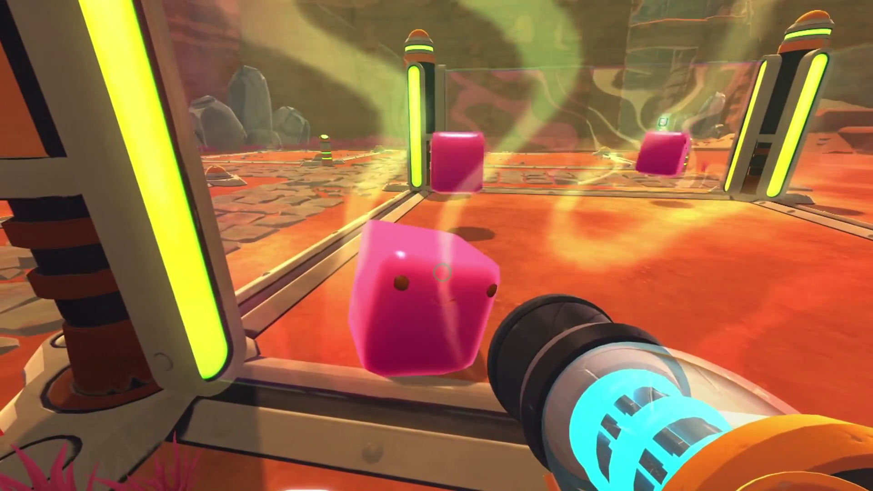
key("d")
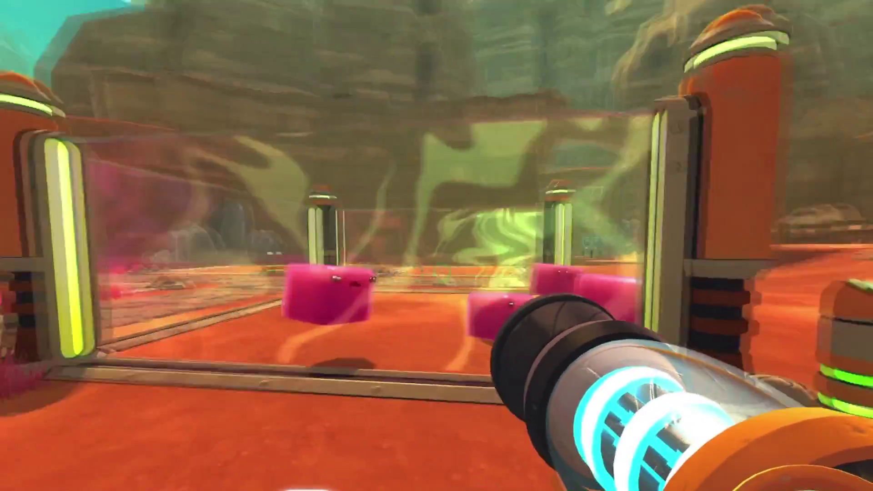
key("w")
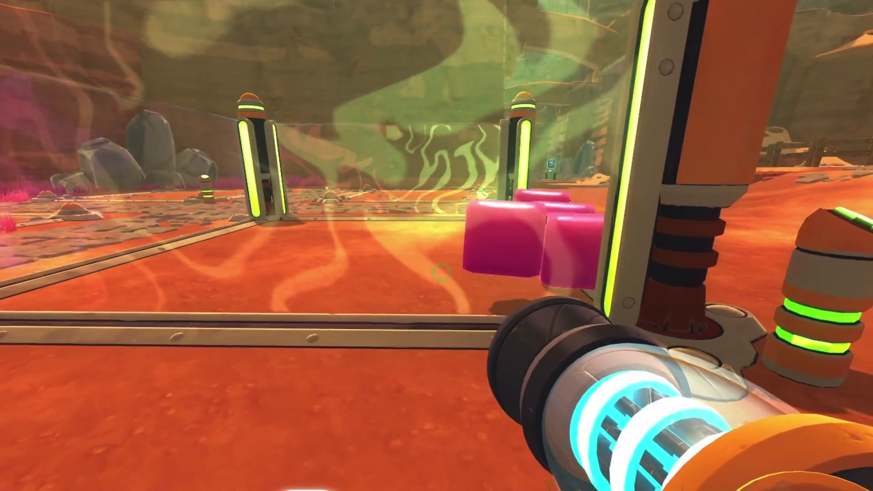
key("a")
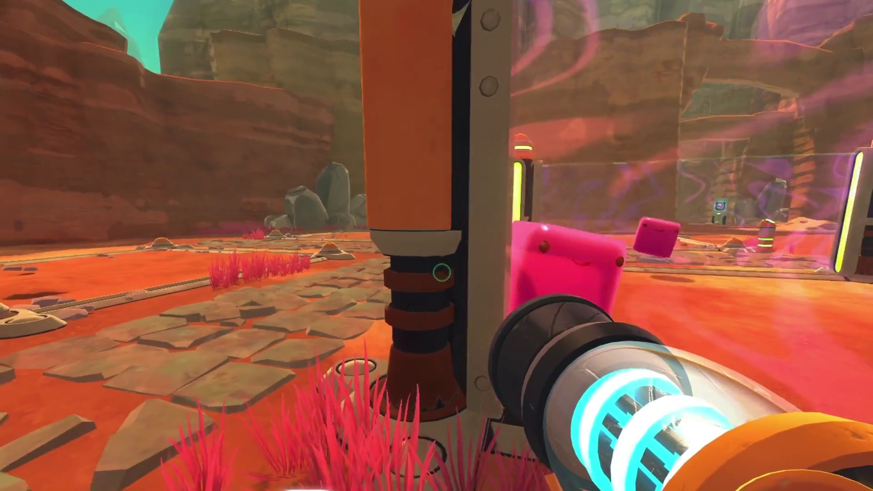
key("d")
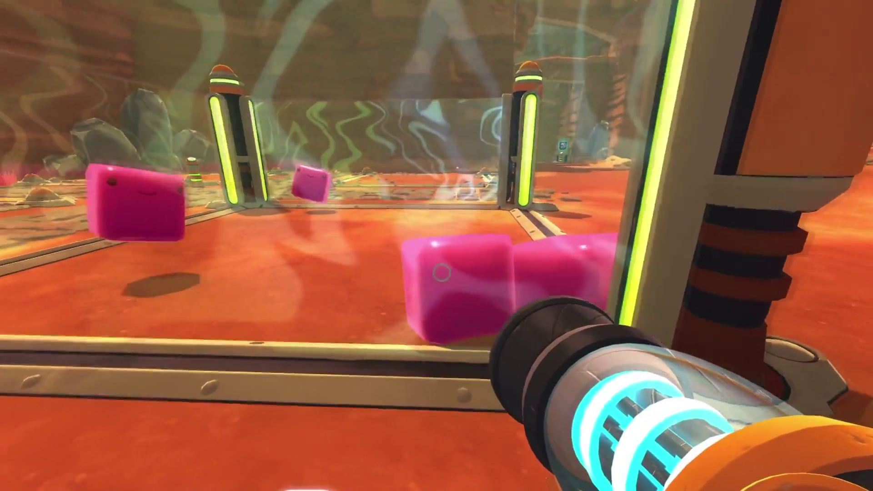
key("w")
key("s")
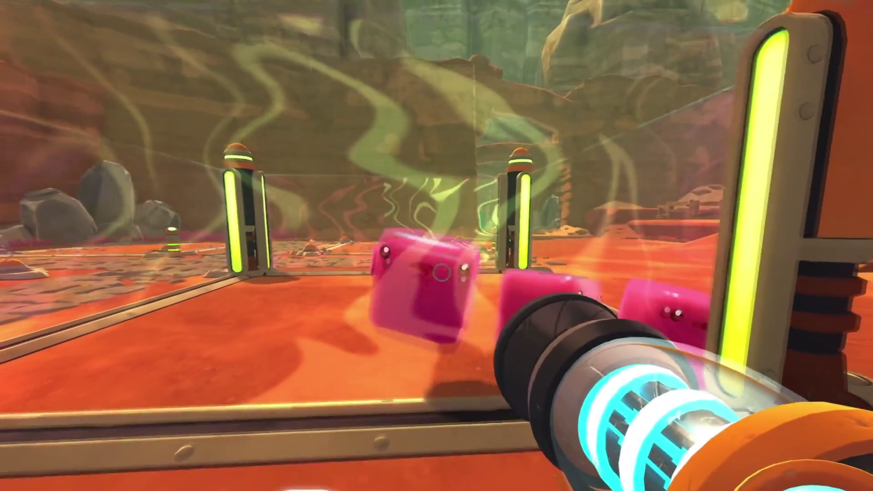